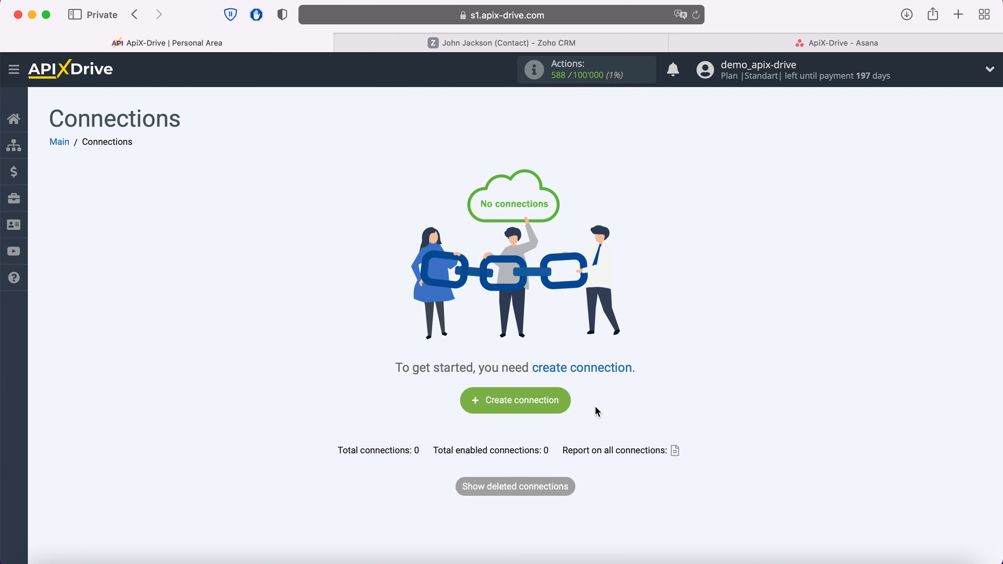
Step: Create a new connection and choose Zoho CRM as the data source system
click(561, 398)
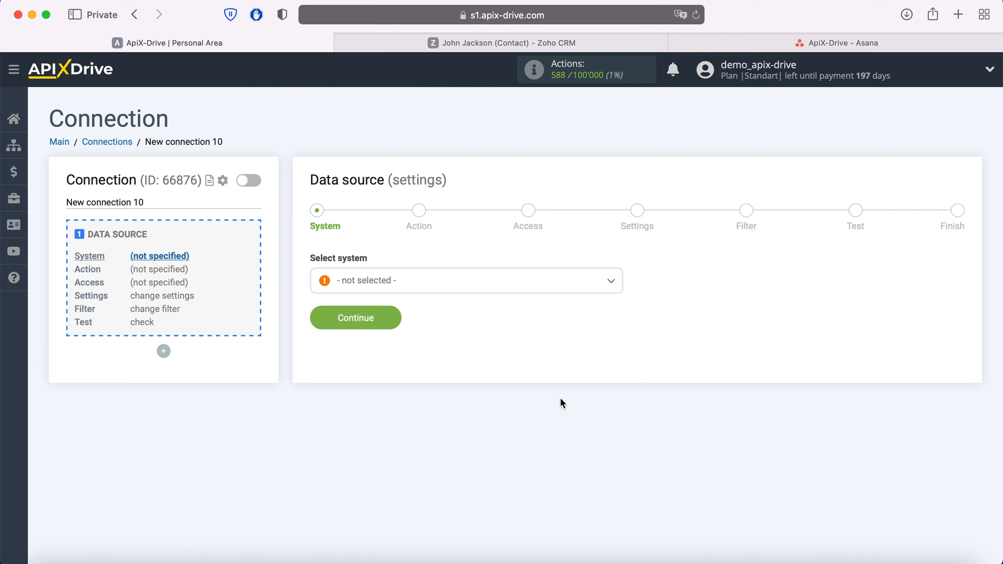
click(464, 287)
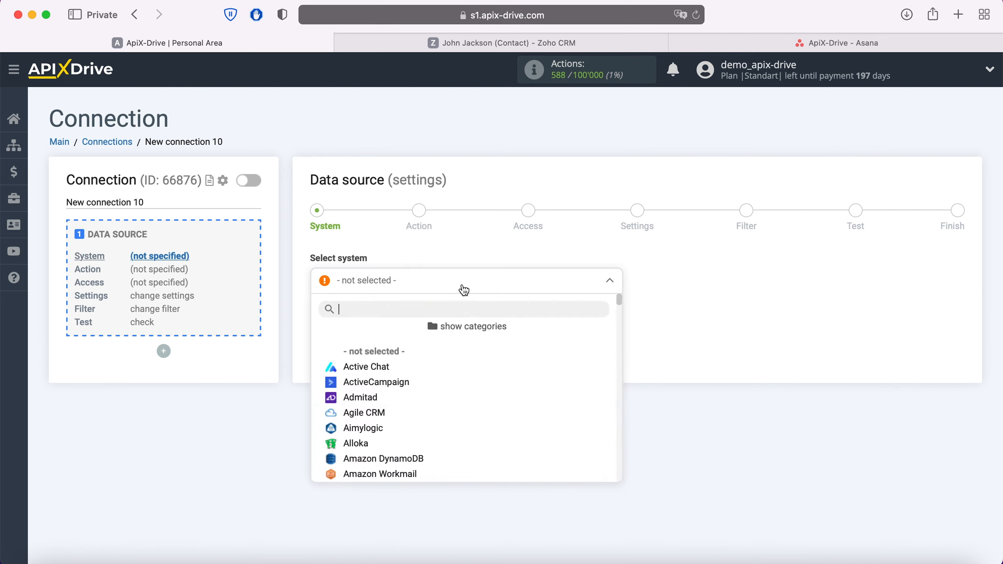
scroll(464, 377, down, 10)
scroll(464, 378, down, 15)
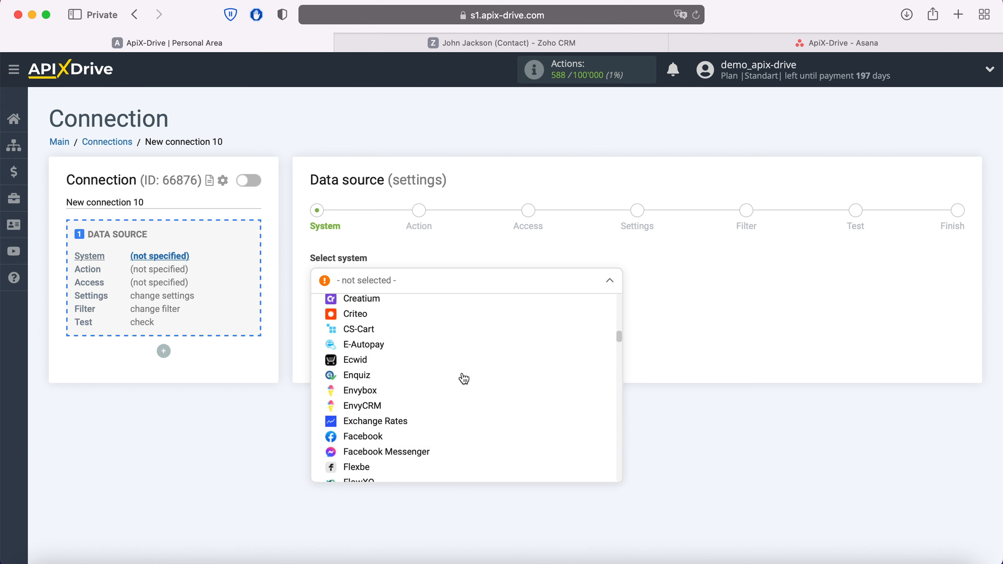
scroll(464, 378, down, 15)
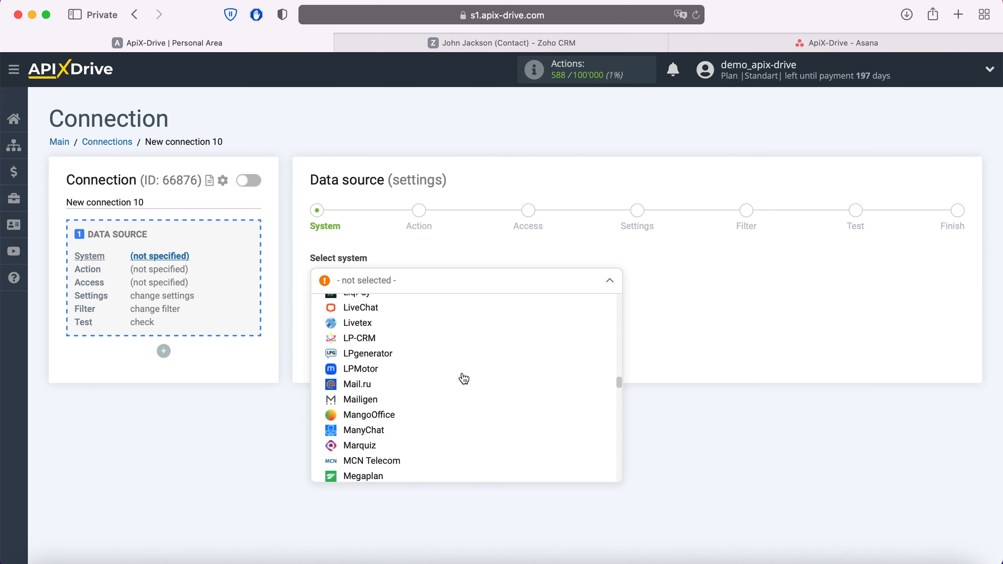
scroll(464, 379, down, 15)
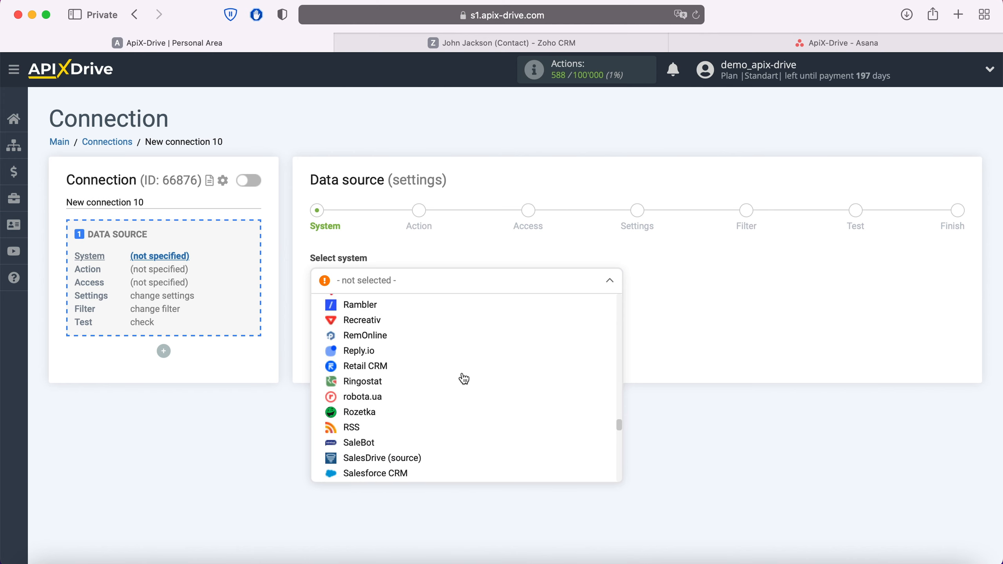
scroll(464, 378, down, 15)
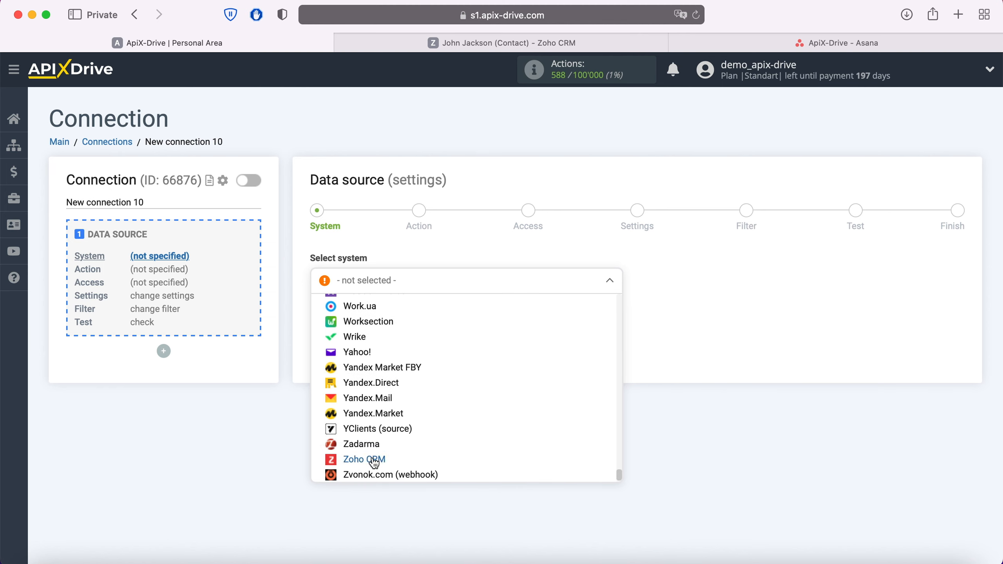
click(373, 460)
Step: Set the Zoho CRM trigger action to Get Contacts (new) and continue to the access step
click(388, 315)
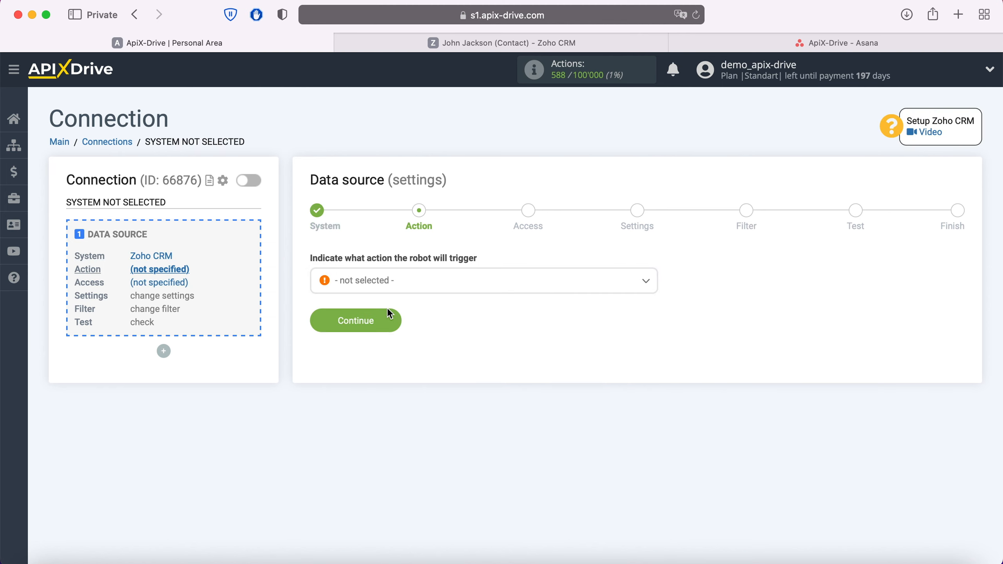
click(388, 282)
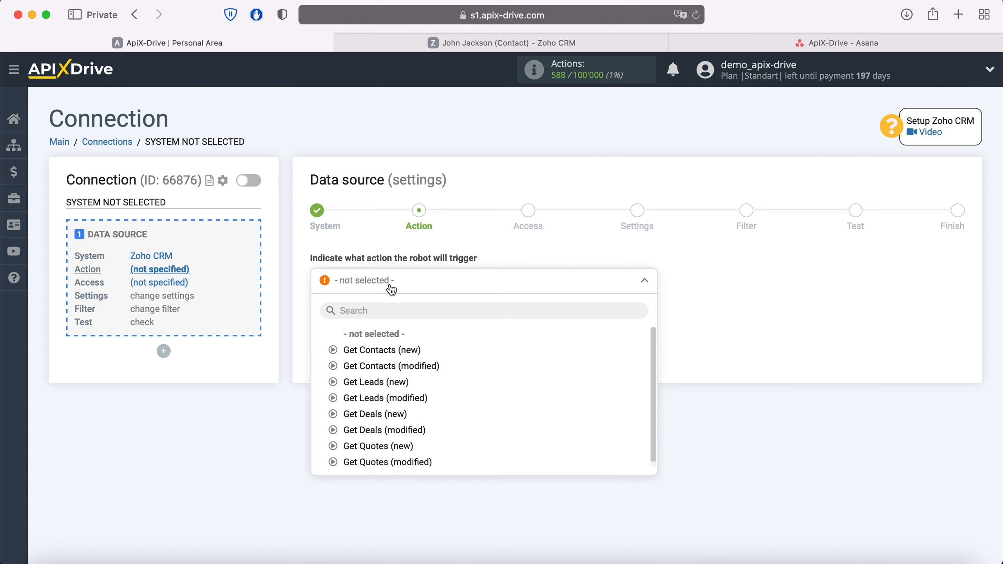
click(400, 349)
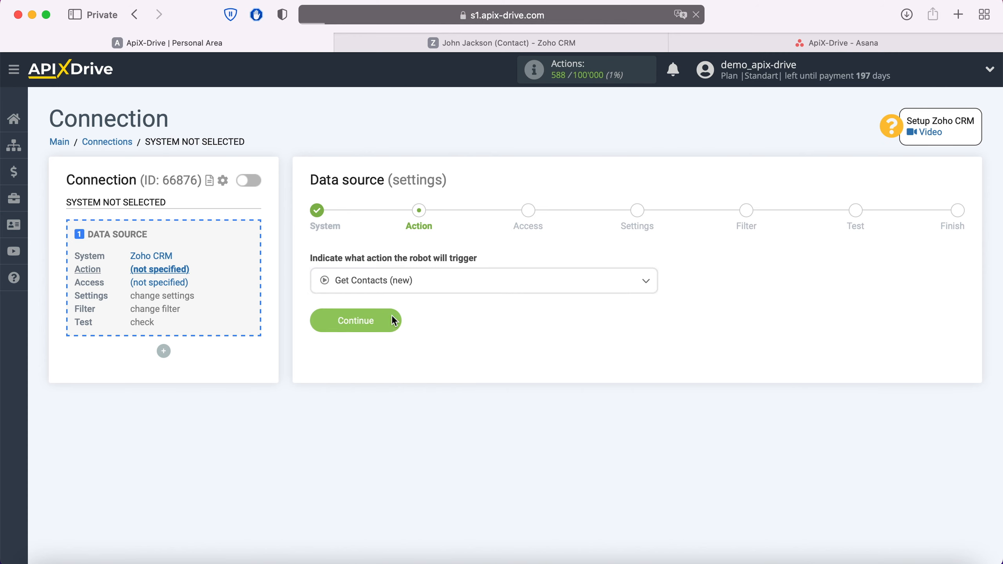
click(393, 318)
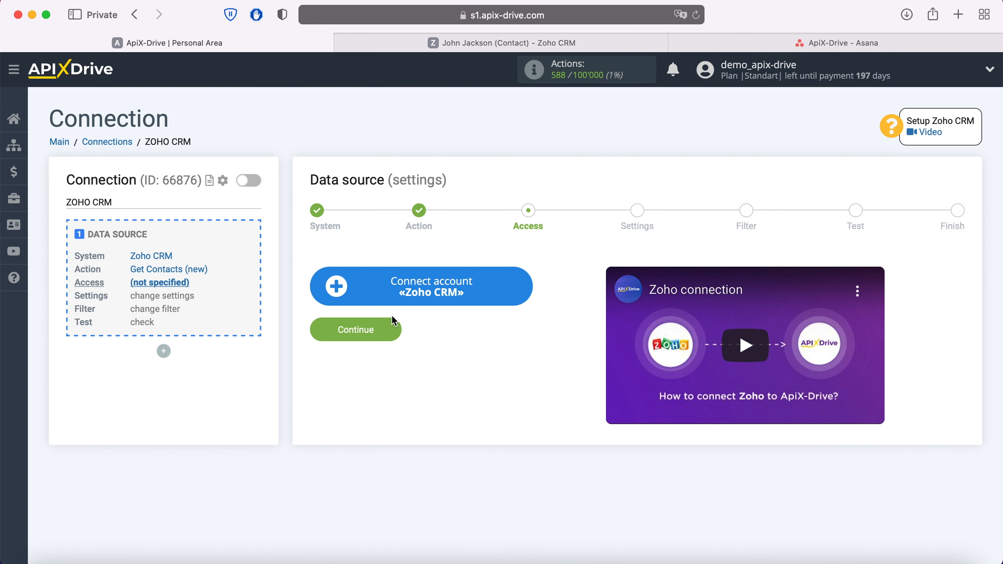
Step: Connect the Zoho CRM account by signing in with the account e-mail and saved password
click(522, 291)
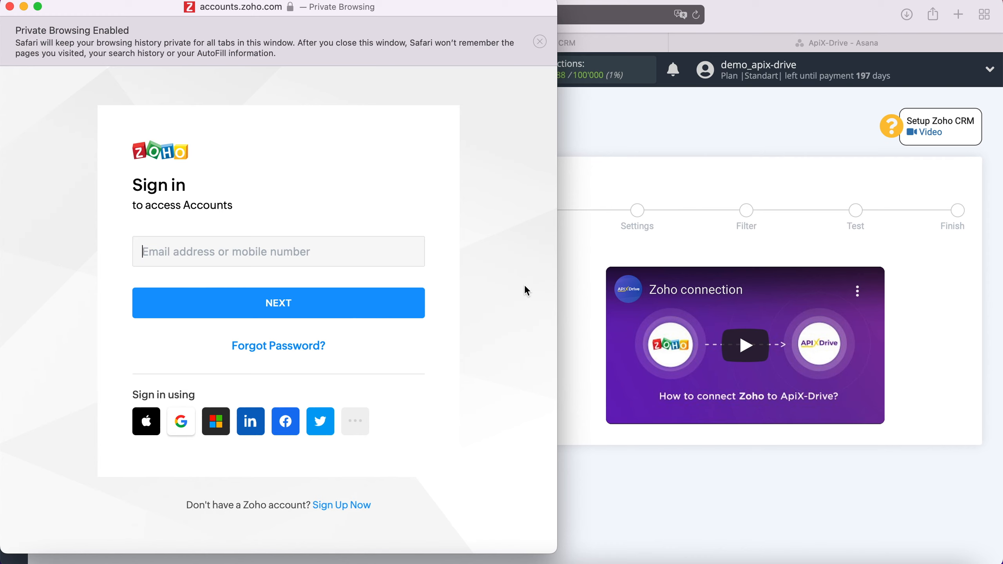
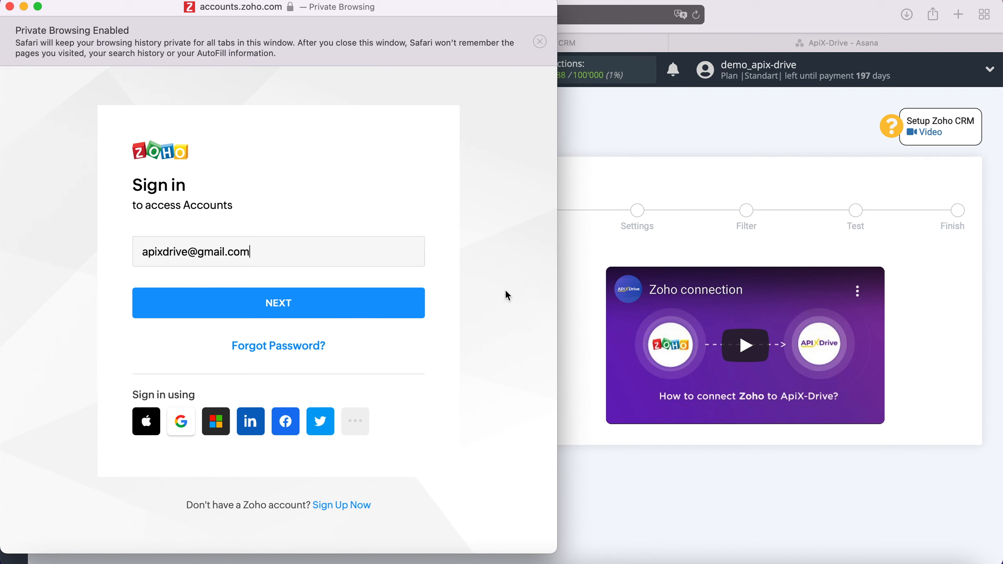
click(358, 312)
click(253, 381)
click(278, 380)
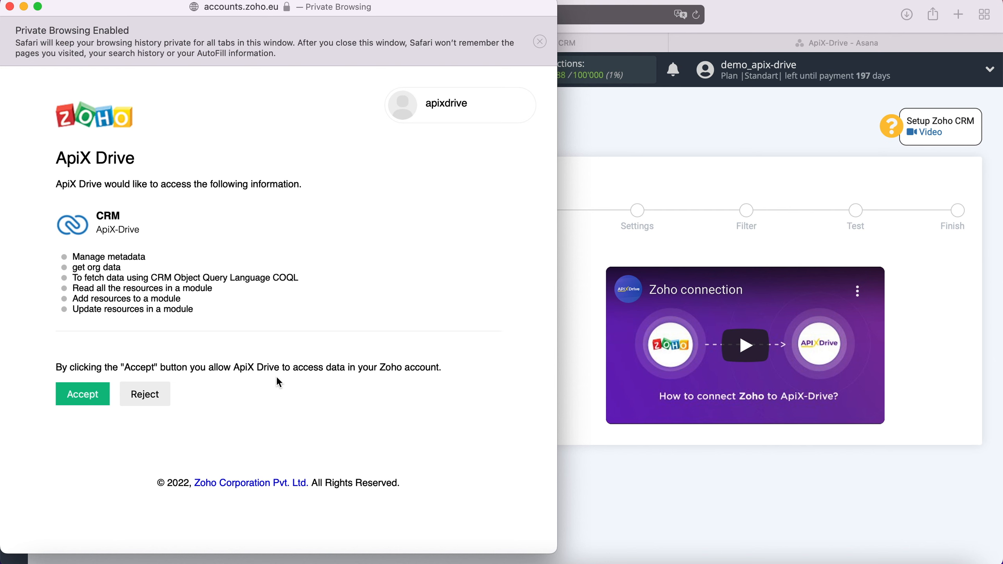
Step: Grant ApiX Drive access, select the connected login, and skip Settings and Filter to load test data
click(97, 395)
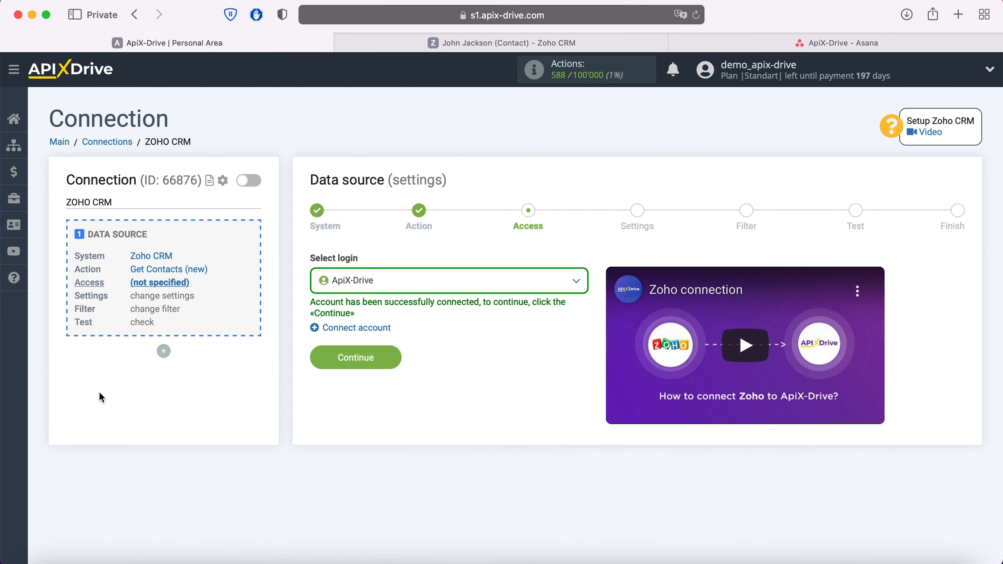
click(355, 281)
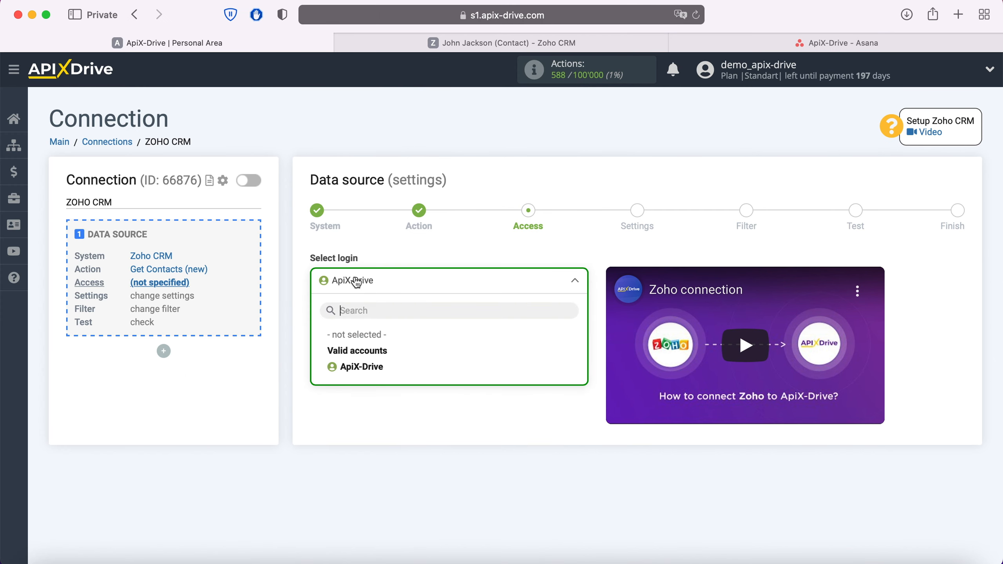
click(362, 366)
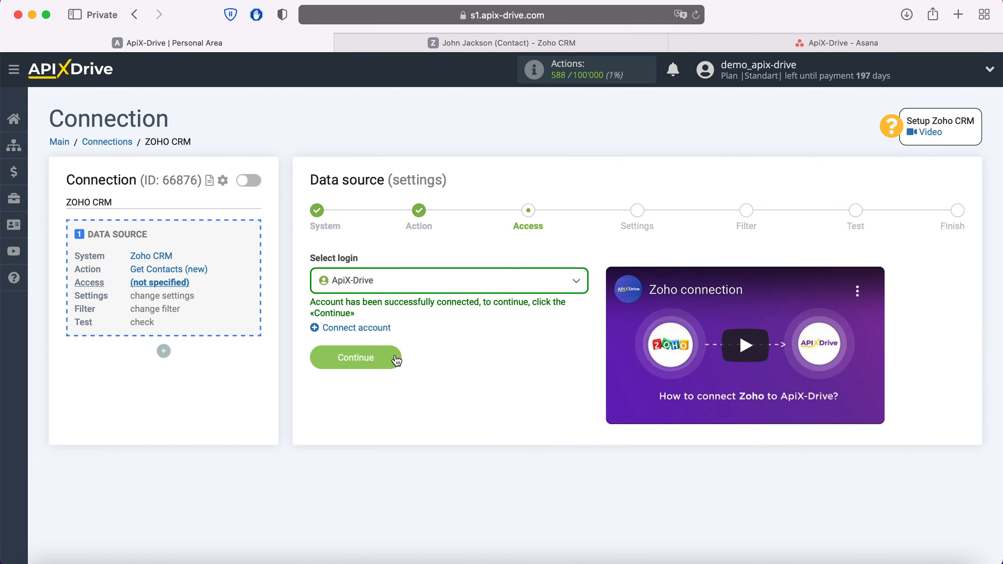
click(395, 356)
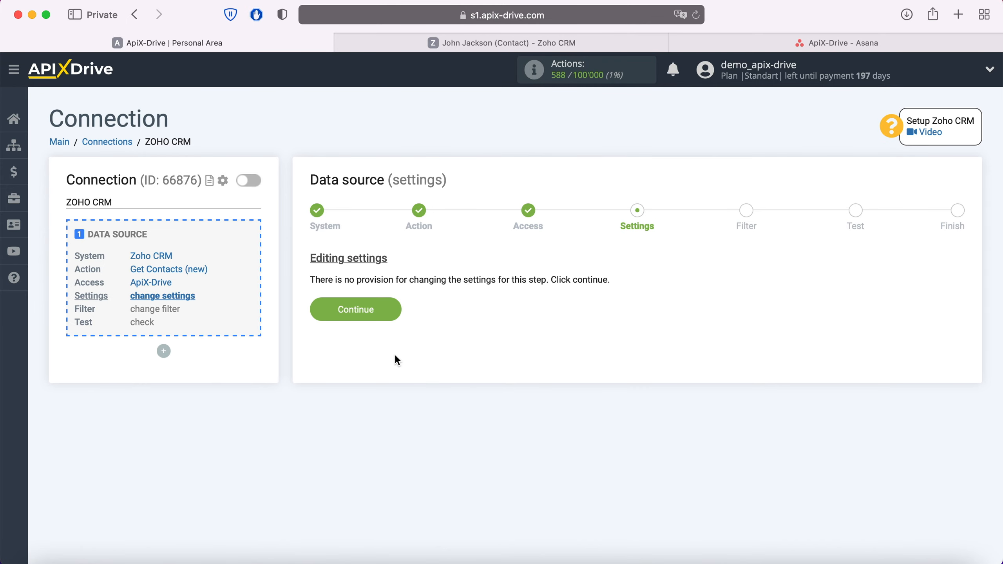
click(393, 317)
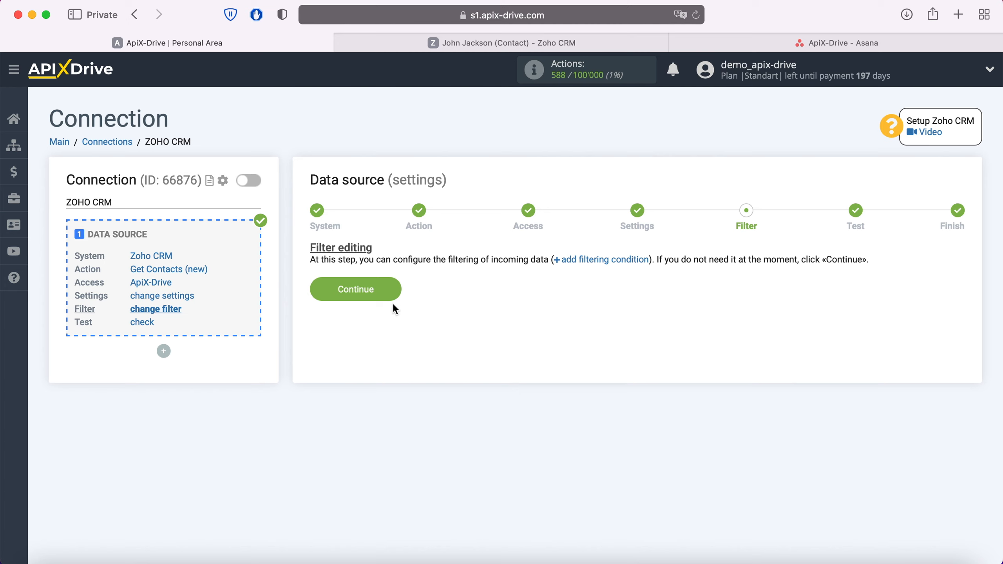
click(392, 285)
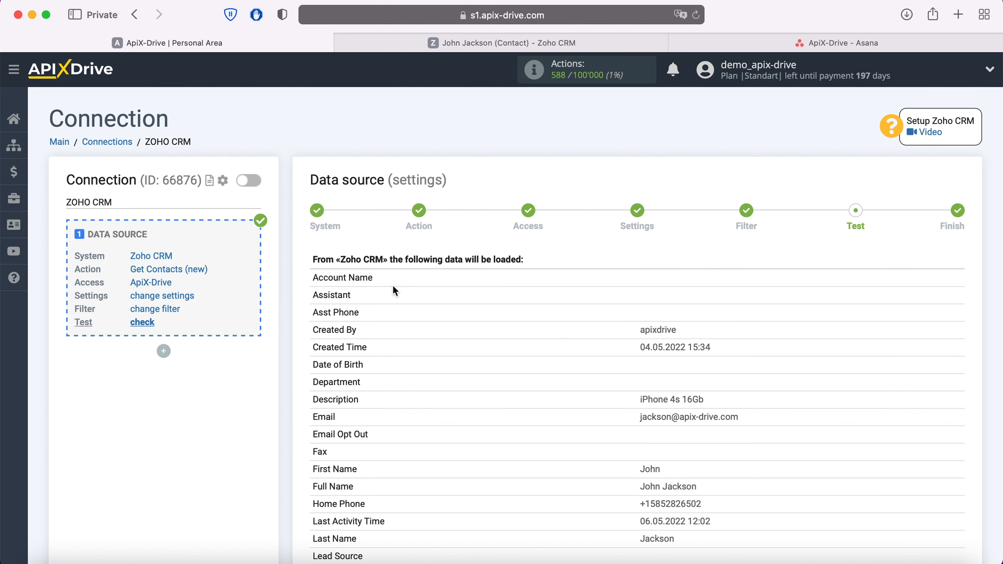
Step: Review the sample Zoho CRM contact and finish the data source setup
scroll(394, 289, down, 10)
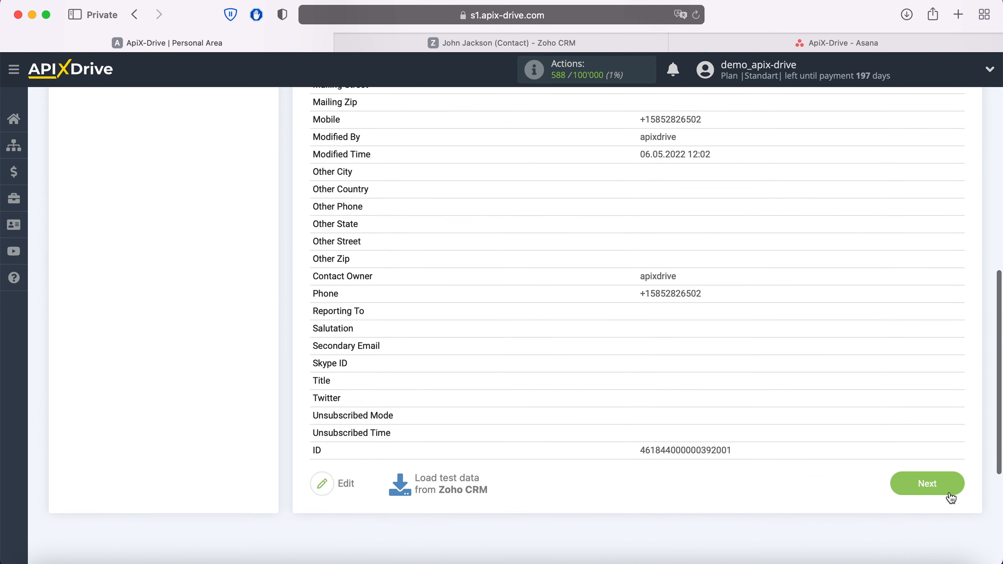
click(949, 492)
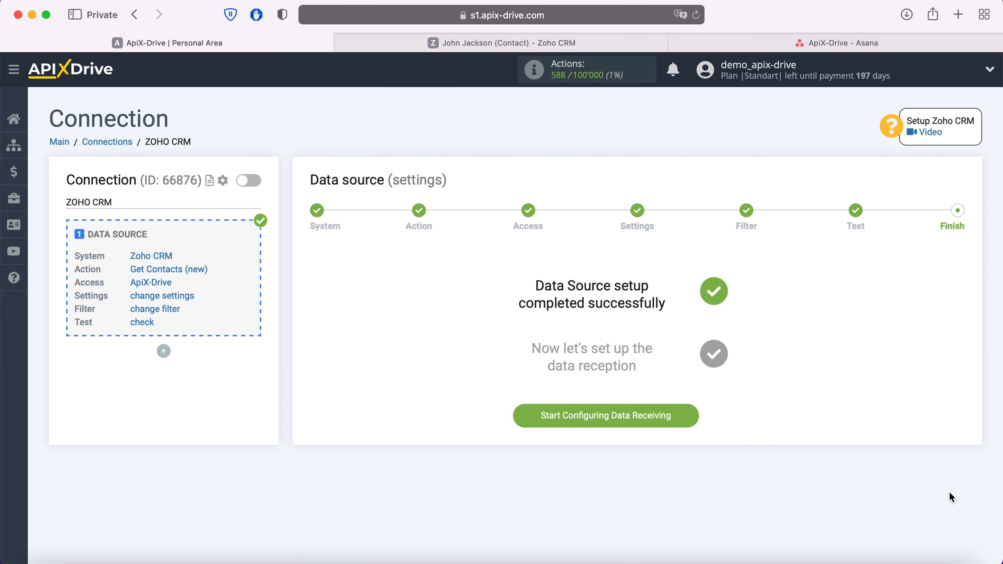
Step: Start configuring data receiving and choose Asana as the destination system
click(692, 415)
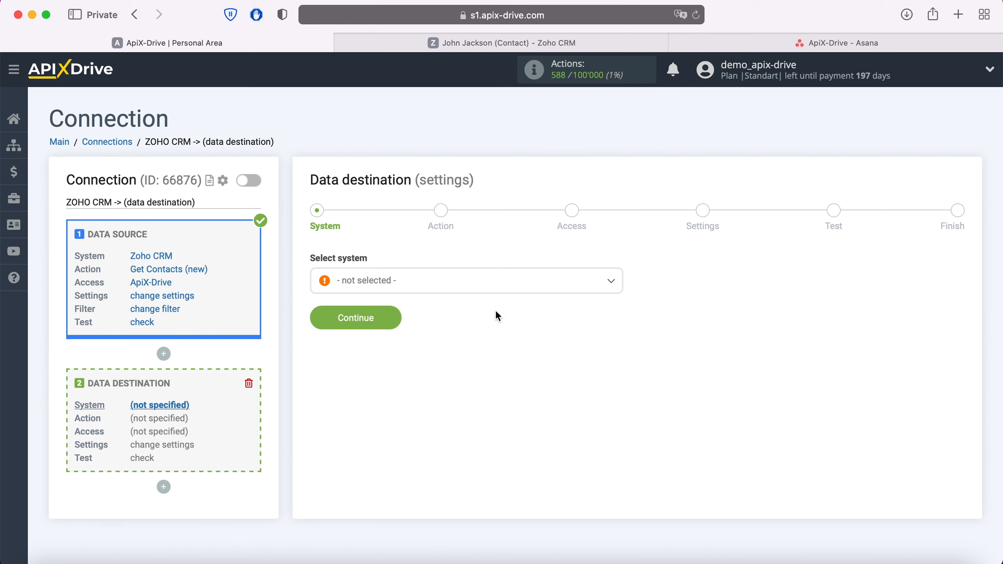
click(484, 286)
scroll(483, 385, down, 5)
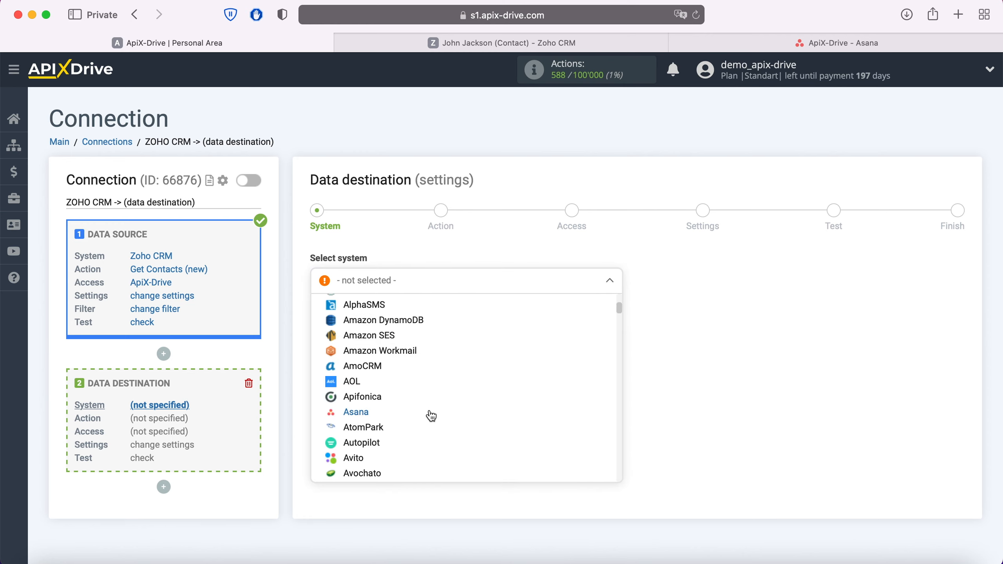
click(360, 413)
click(396, 321)
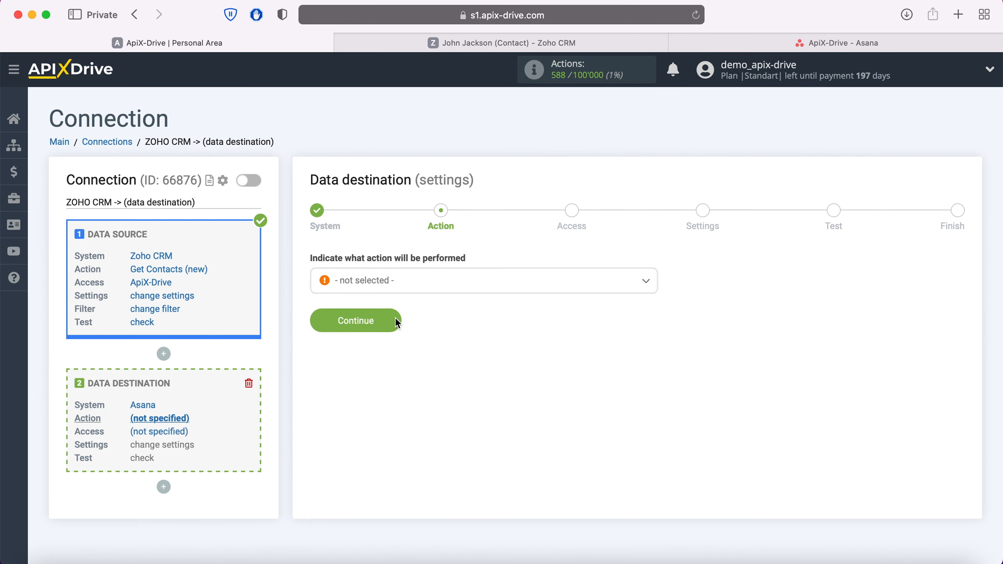
Step: Set the Asana action to Create Task and begin connecting the Asana account
click(409, 287)
click(381, 366)
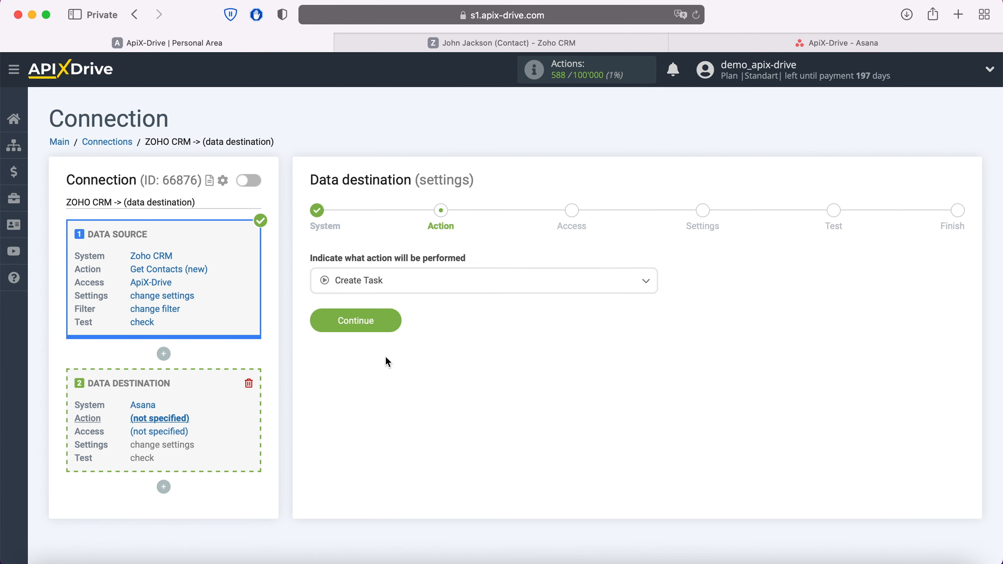
click(395, 324)
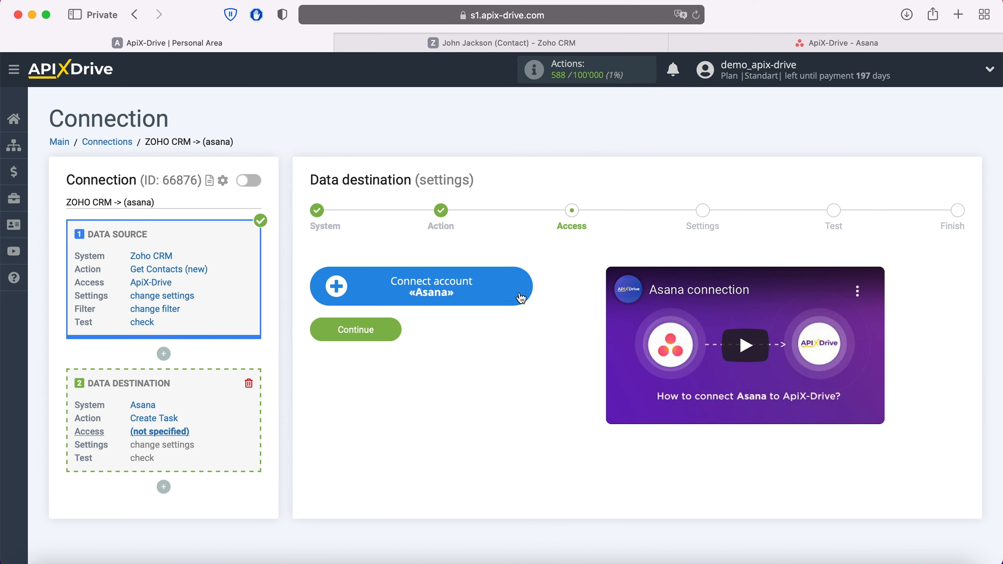
click(527, 283)
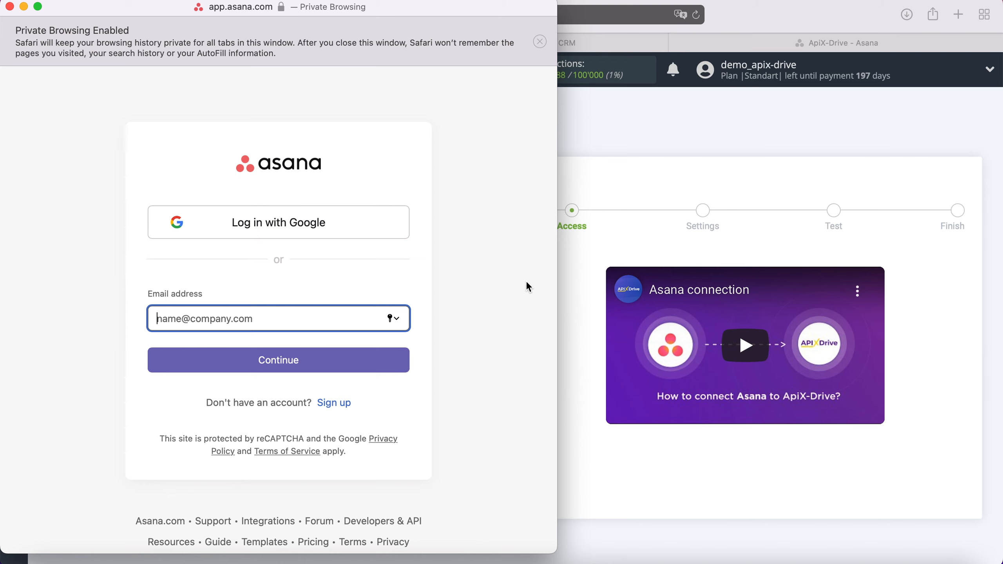
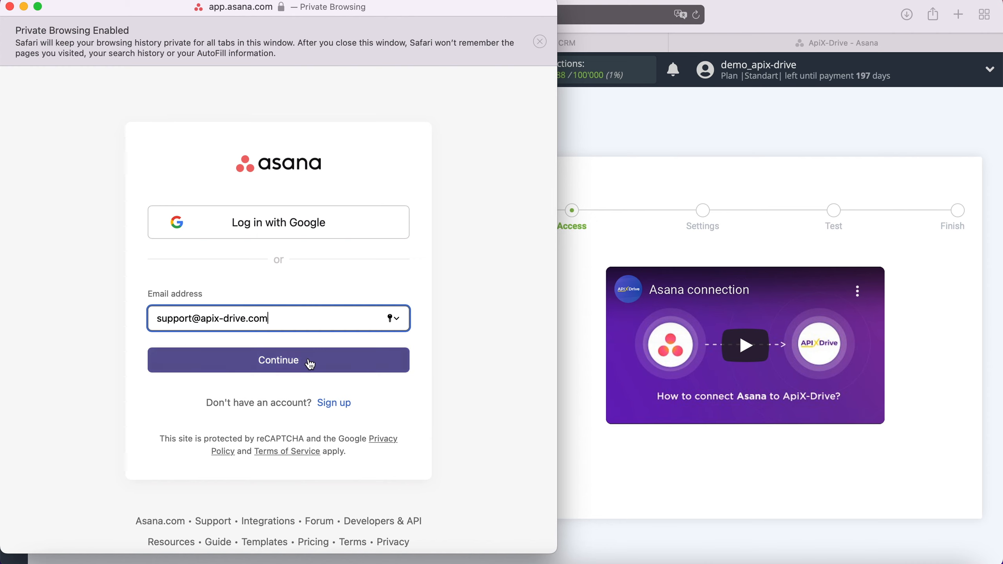
Step: Log in to Asana with the account e-mail and password
click(311, 364)
text(••••••••••••)
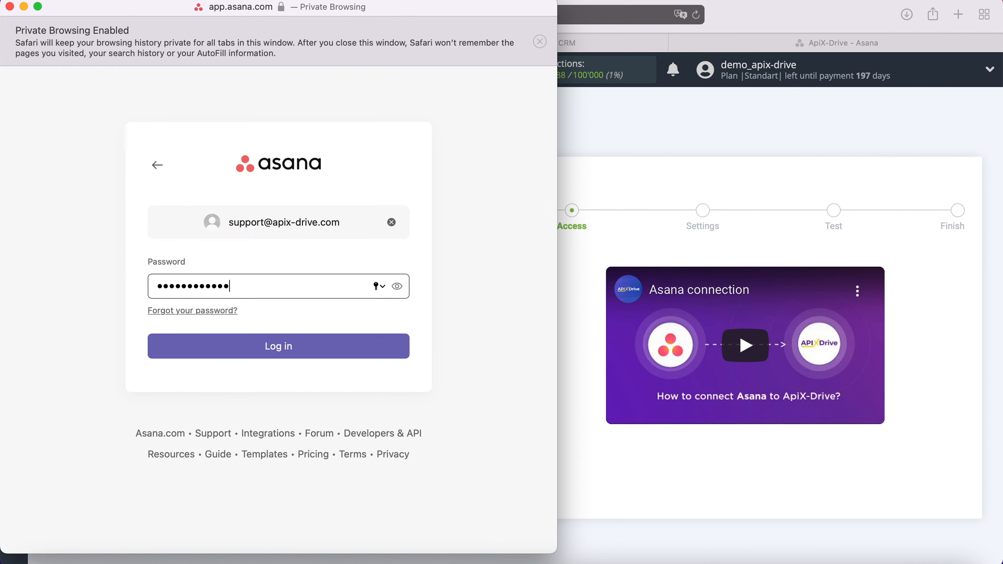
click(298, 345)
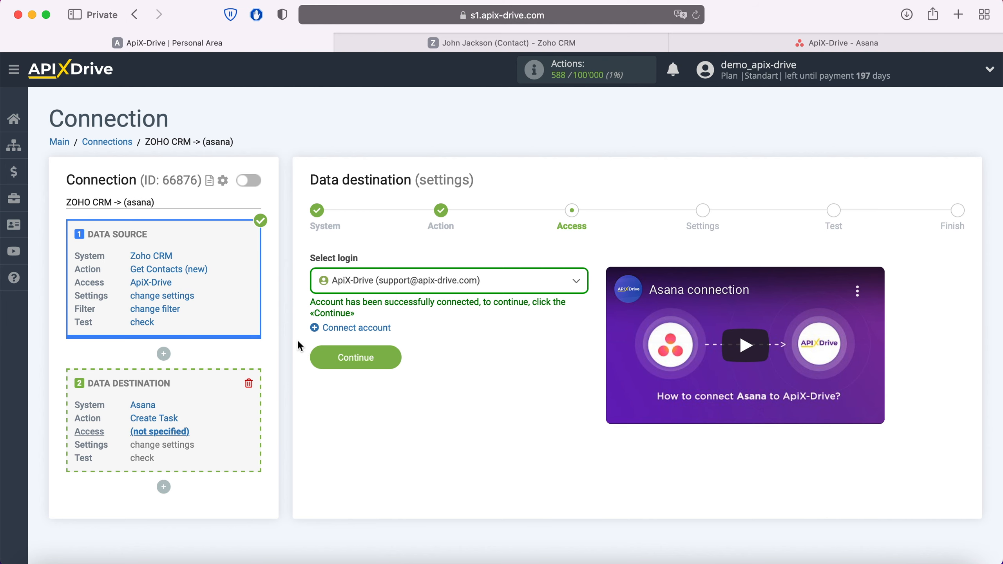
Step: Select the connected Asana account as the destination login and continue to settings
click(494, 281)
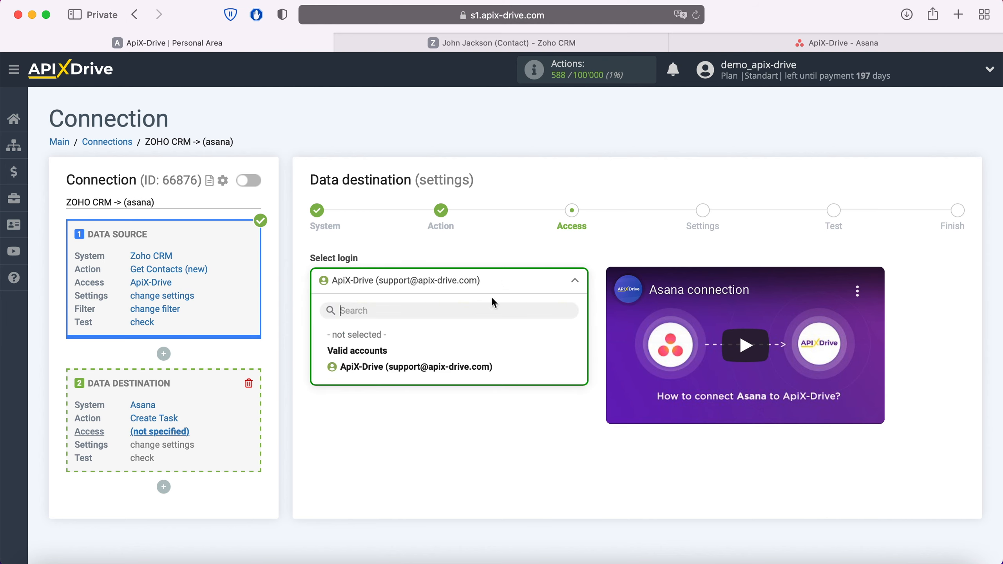
click(451, 371)
click(390, 351)
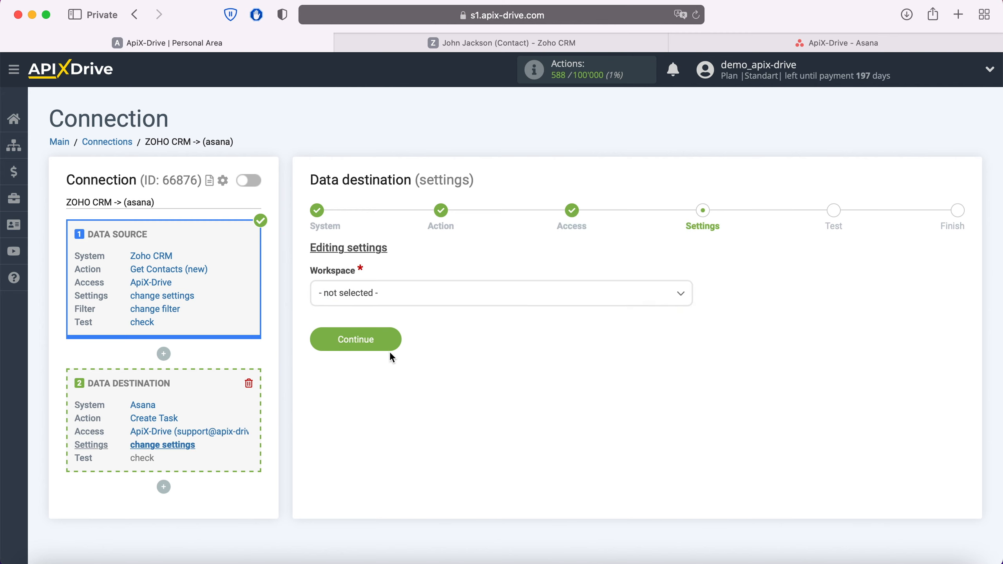
Step: Choose workspace apix-drive.com, project ApiX-Drive and section New Requests for new tasks
click(389, 295)
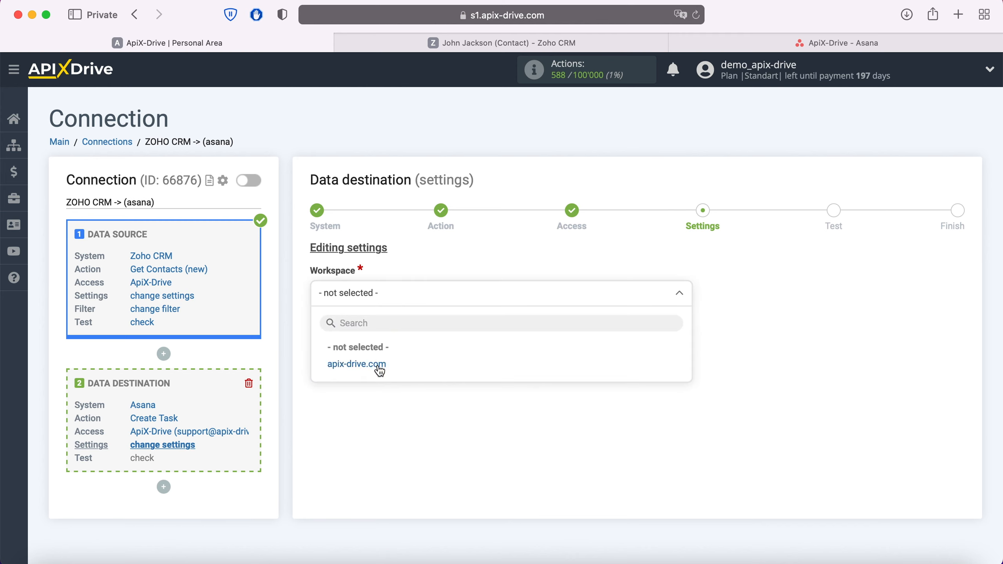
click(379, 367)
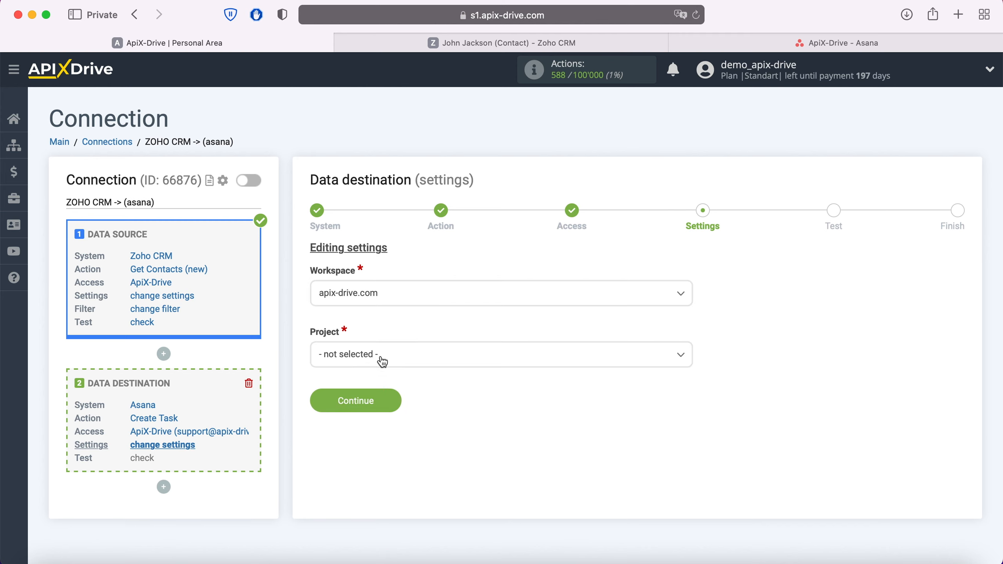
click(380, 360)
click(360, 435)
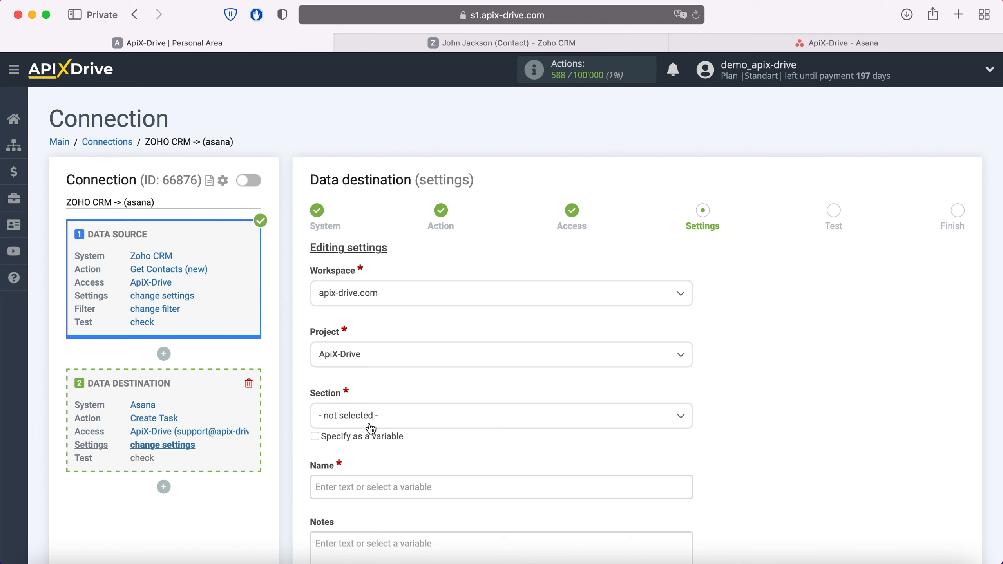
click(372, 422)
click(371, 489)
Step: Set the task Name to 'New Contact from ZohoCRM' followed by the Full Name variable
click(361, 486)
scroll(359, 486, down, 5)
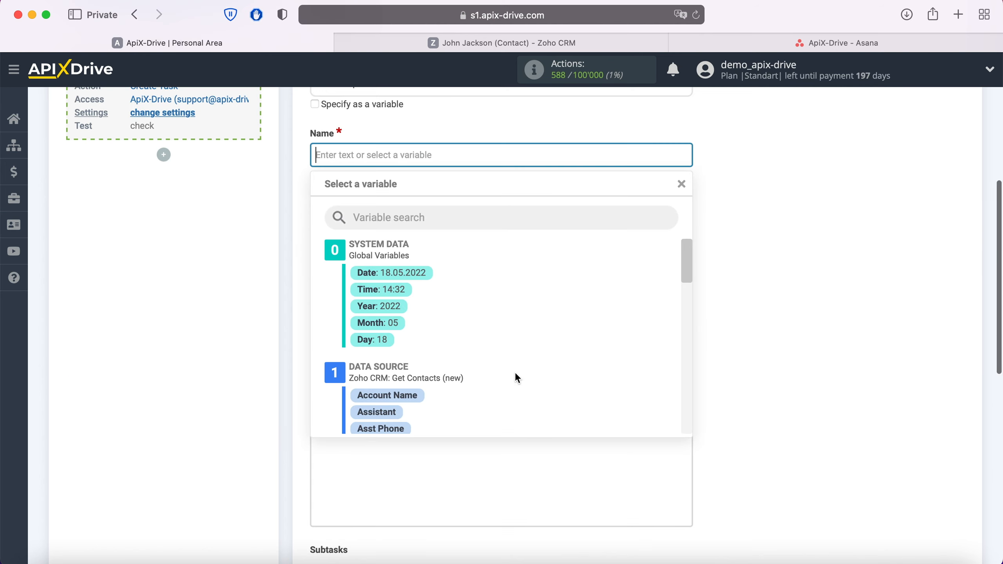
scroll(514, 372, down, 3)
scroll(515, 375, down, 4)
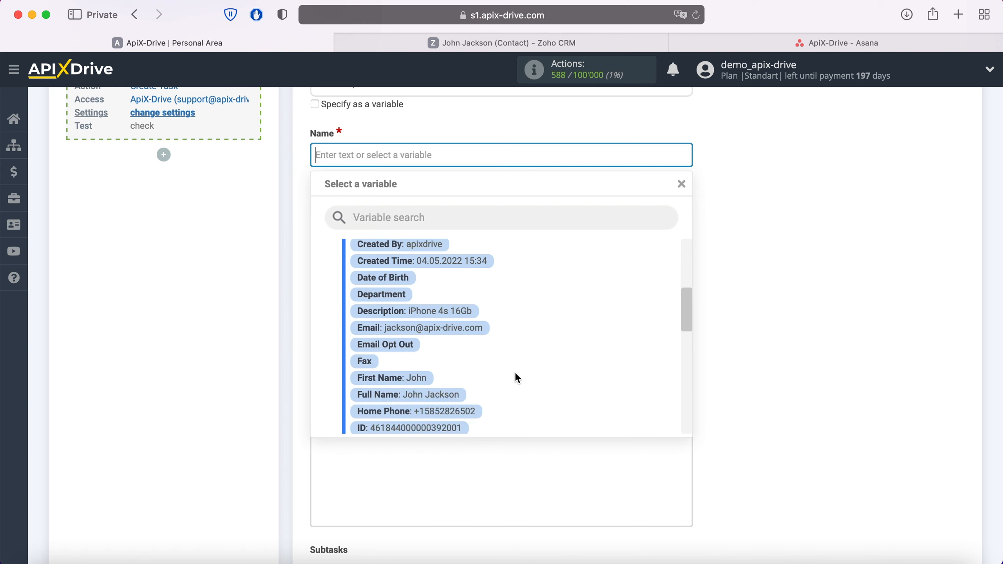
click(467, 381)
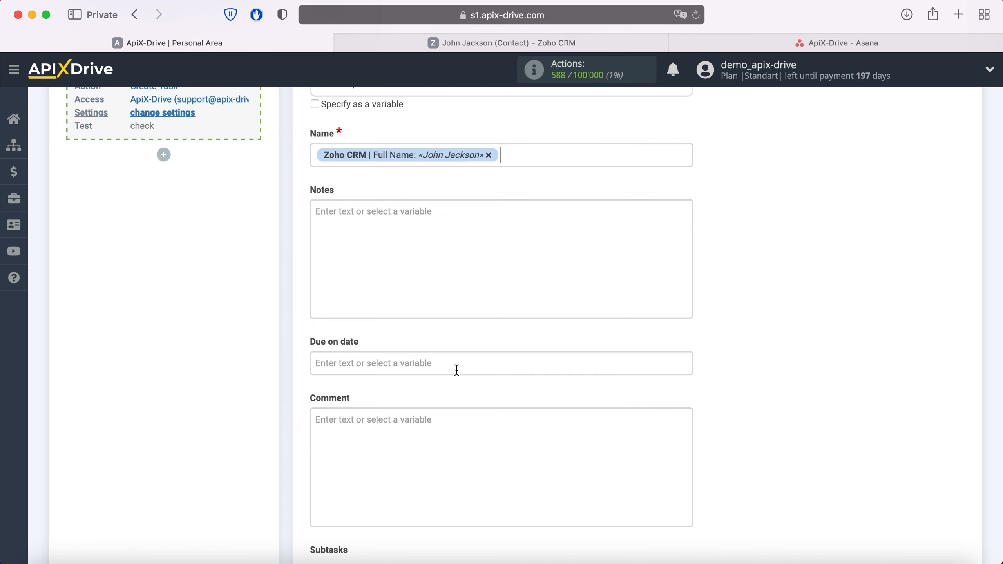
click(315, 156)
text(New Contact )
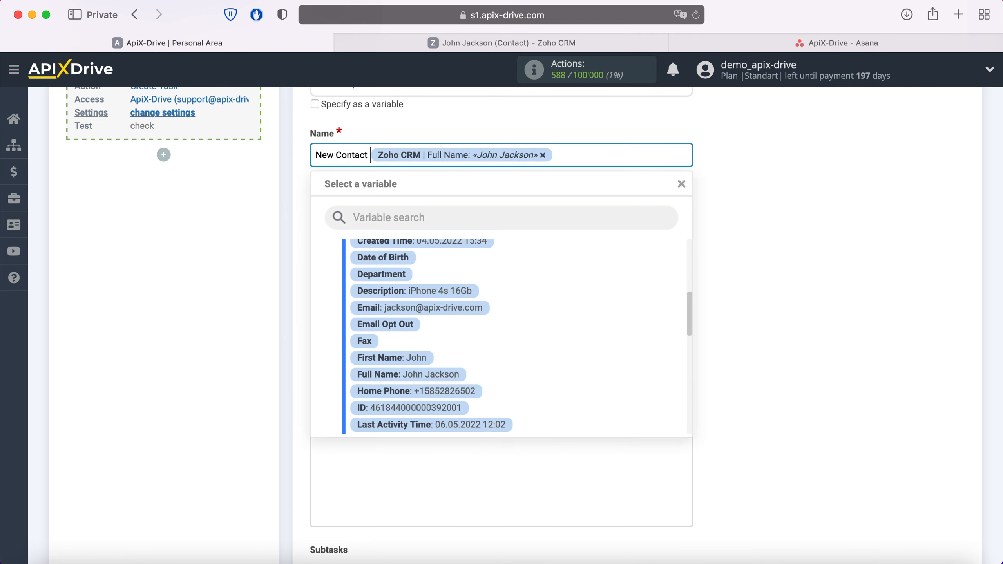
text(from ZohoCRM)
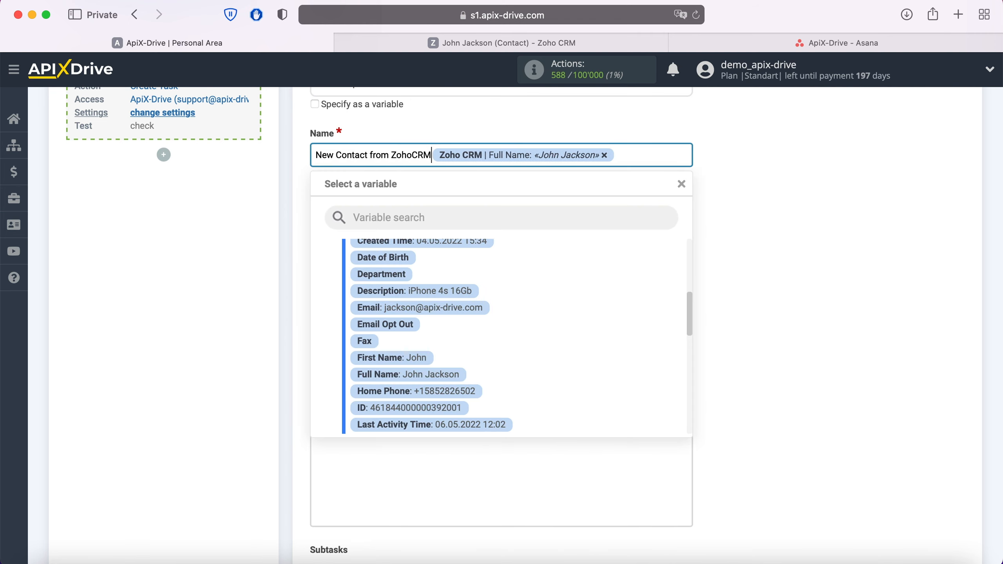
click(268, 169)
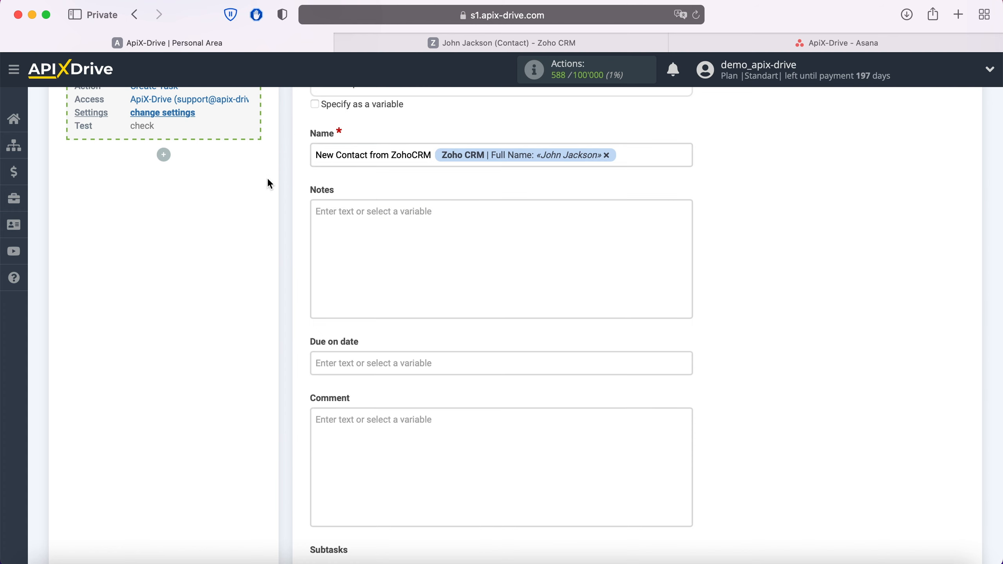
click(358, 222)
scroll(358, 222, down, 3)
Step: Add Notes lines 'Date' with Created Time and 'Name' with Full Name
text(Date)
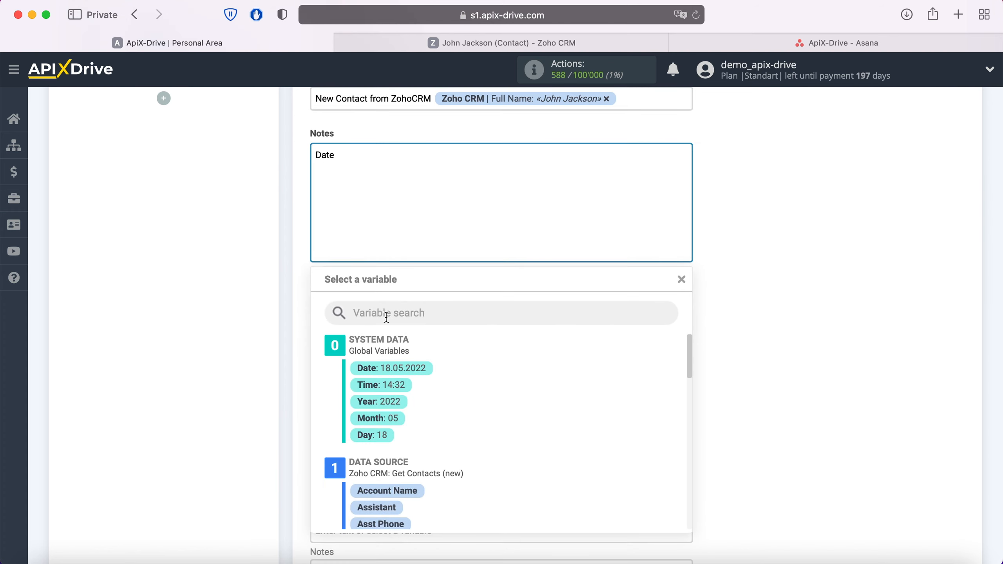
scroll(525, 435, down, 3)
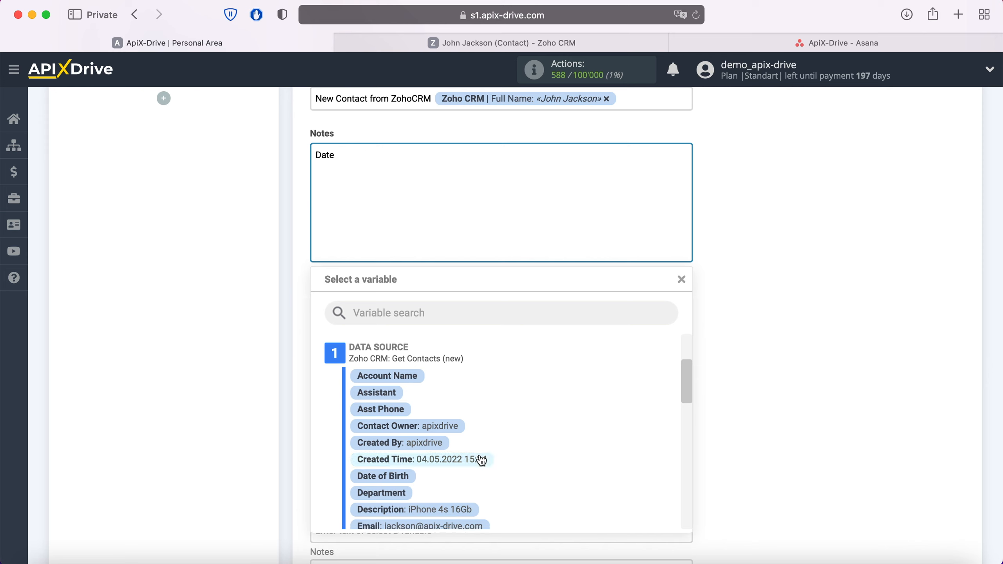
click(482, 460)
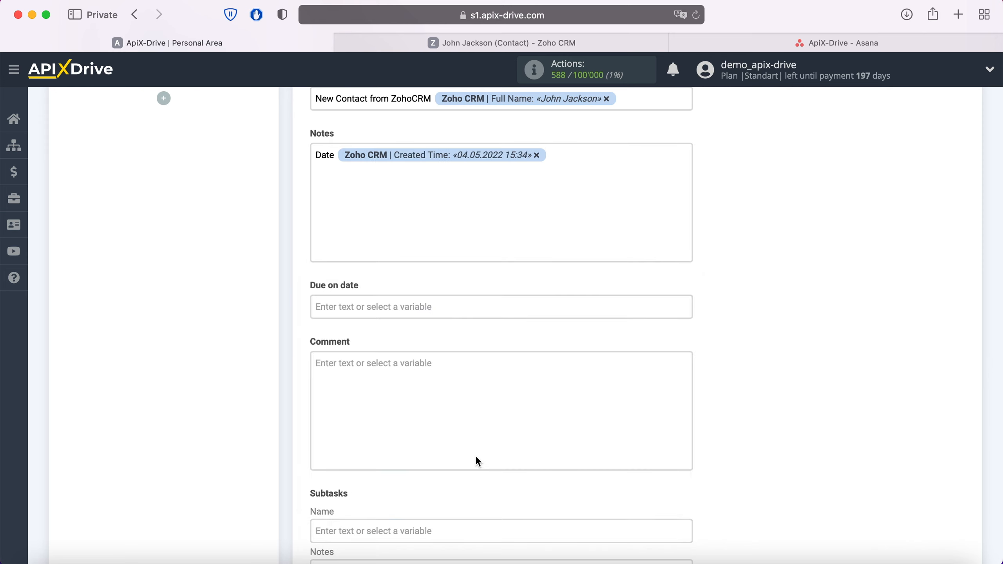
text(Name)
click(392, 176)
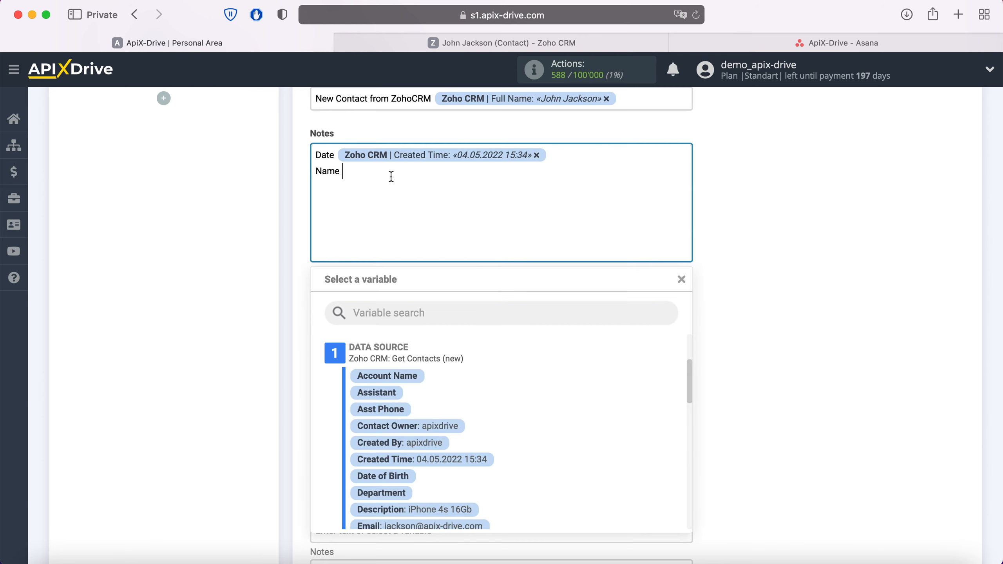
scroll(493, 411, down, 1)
scroll(492, 409, down, 4)
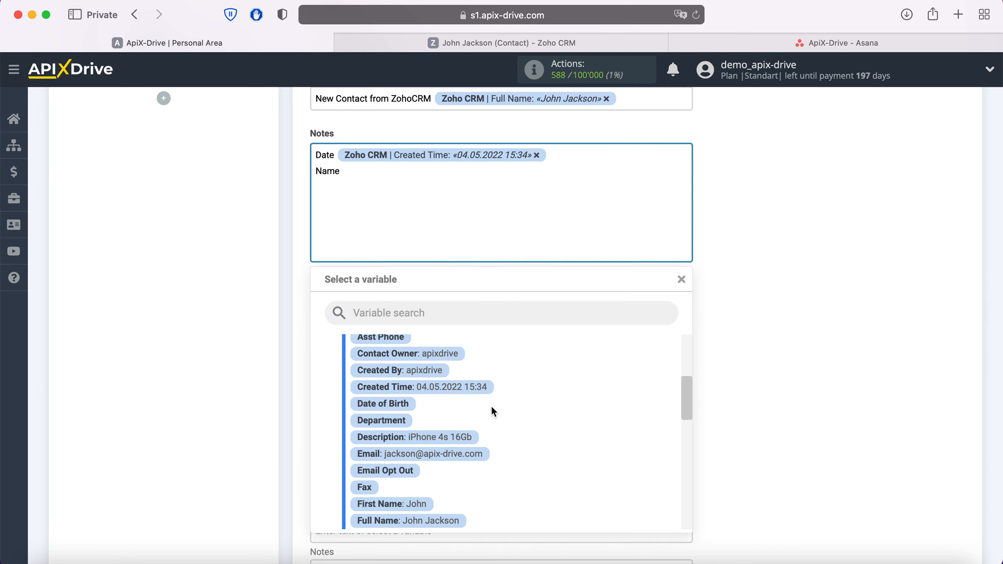
click(458, 450)
Step: Add Notes lines 'Email' with the Email variable and 'Phone' with Home Phone
key(Return)
text(Email)
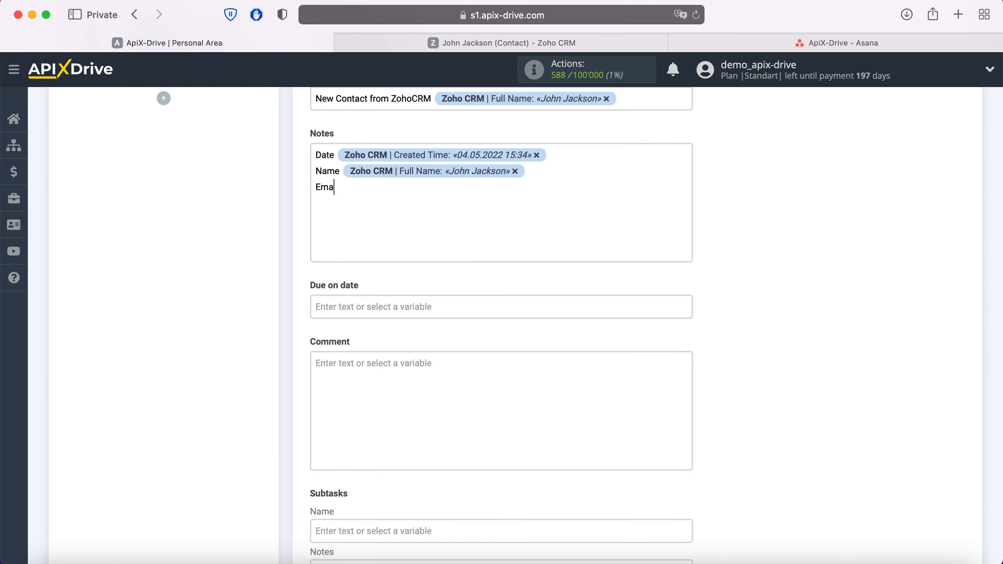
click(386, 185)
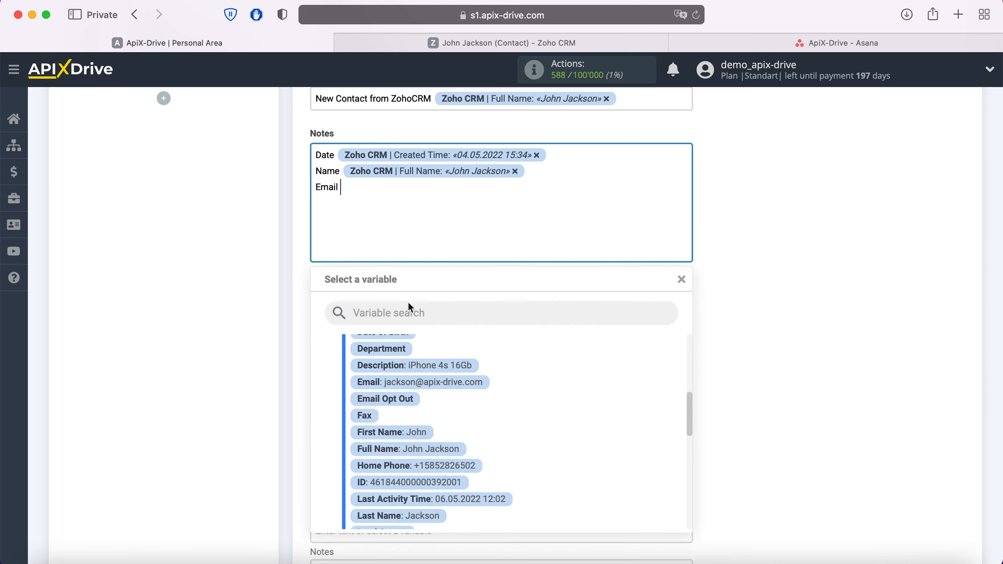
click(453, 384)
key(Return)
text(Phone)
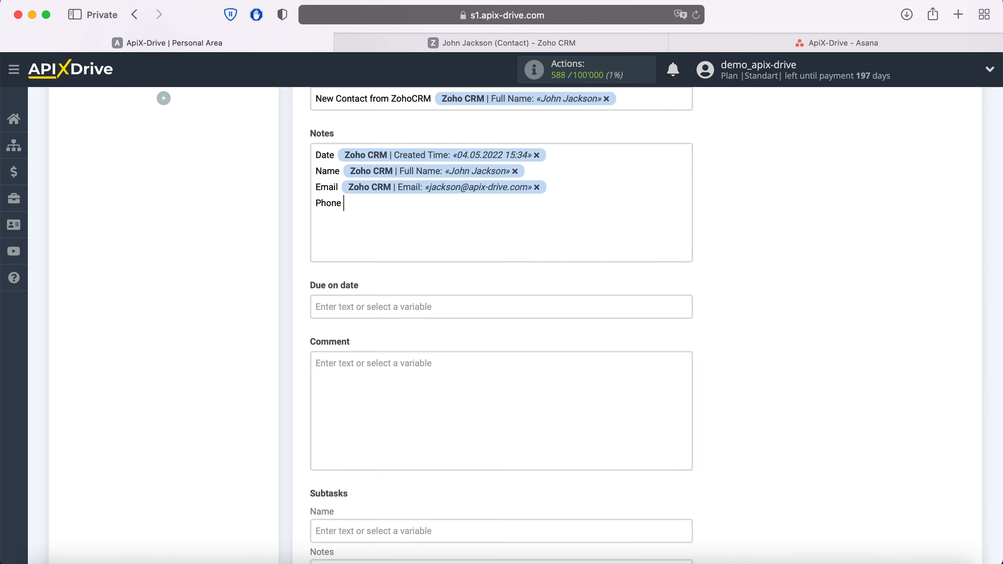
click(399, 206)
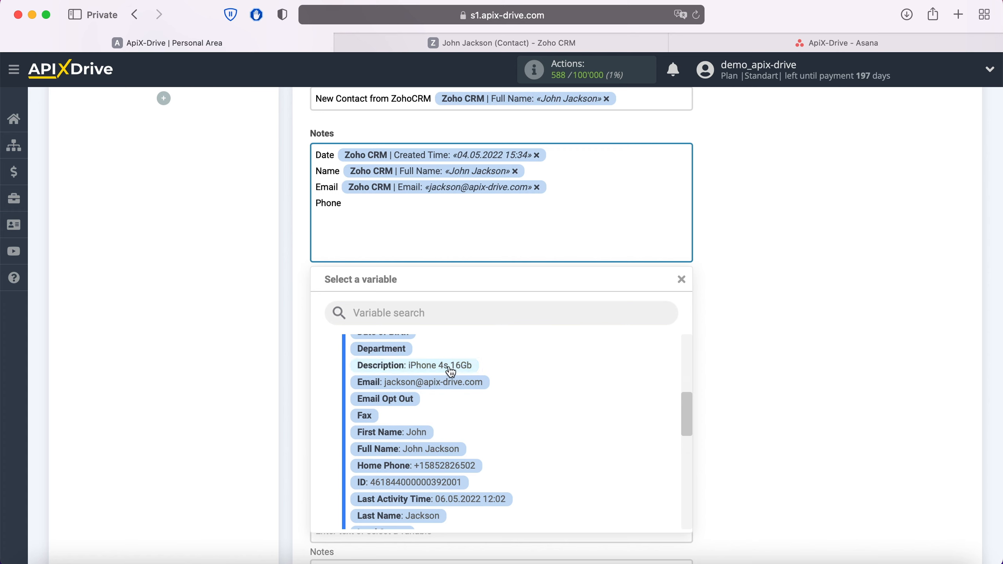
click(470, 466)
Step: Add a 'Product' line with the Description variable and save the task settings for testing
key(Return)
text(Product)
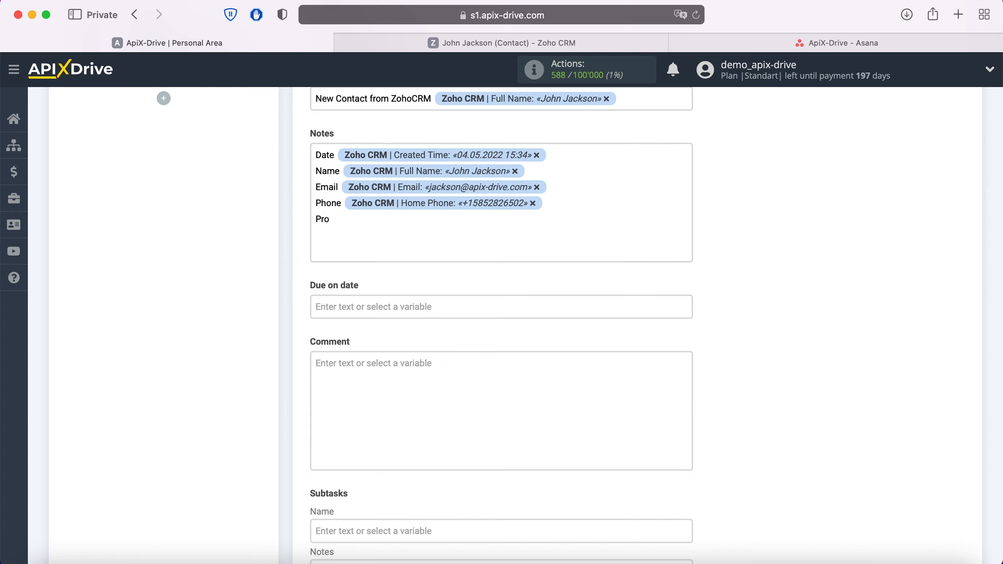
click(389, 218)
click(458, 370)
scroll(457, 366, down, 5)
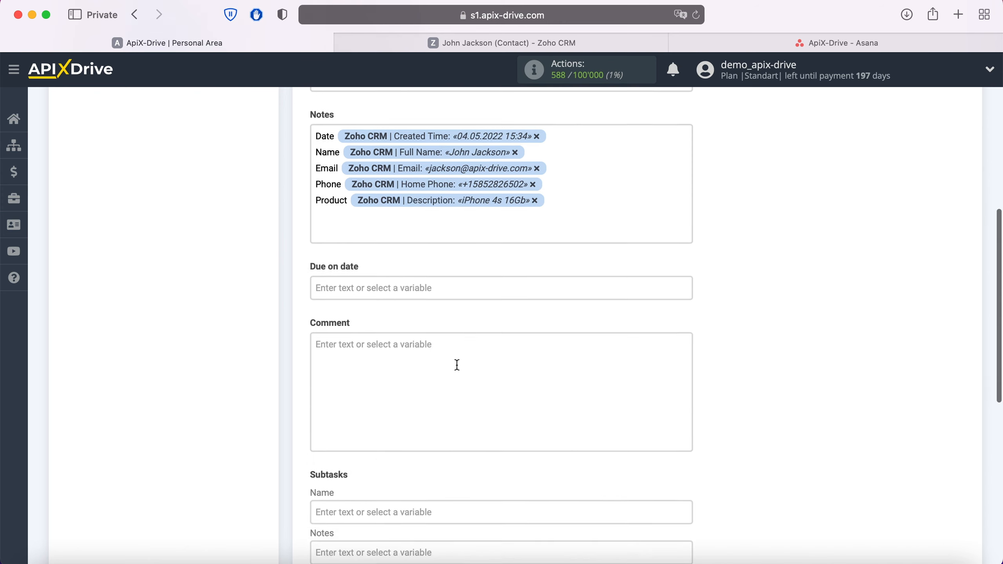
scroll(457, 365, down, 1)
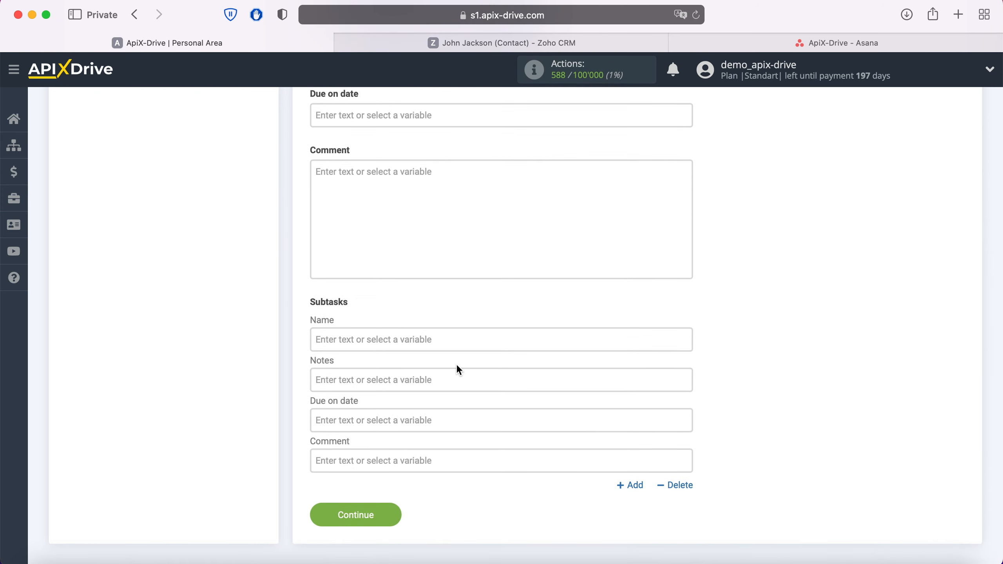
click(393, 514)
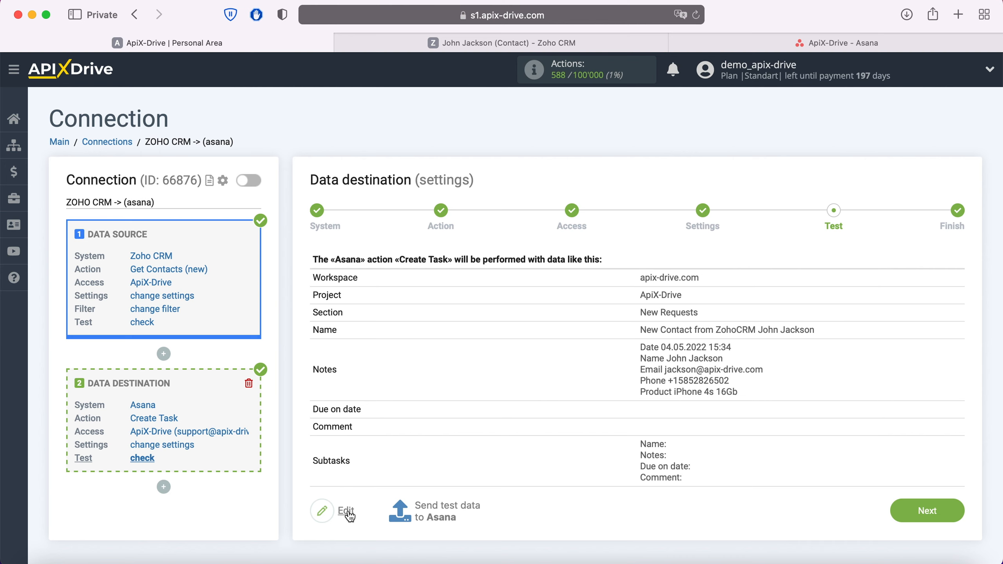
Step: Send test data to Asana and check that a 'New Contact from ZohoCRM' task appears under New Requests
click(446, 505)
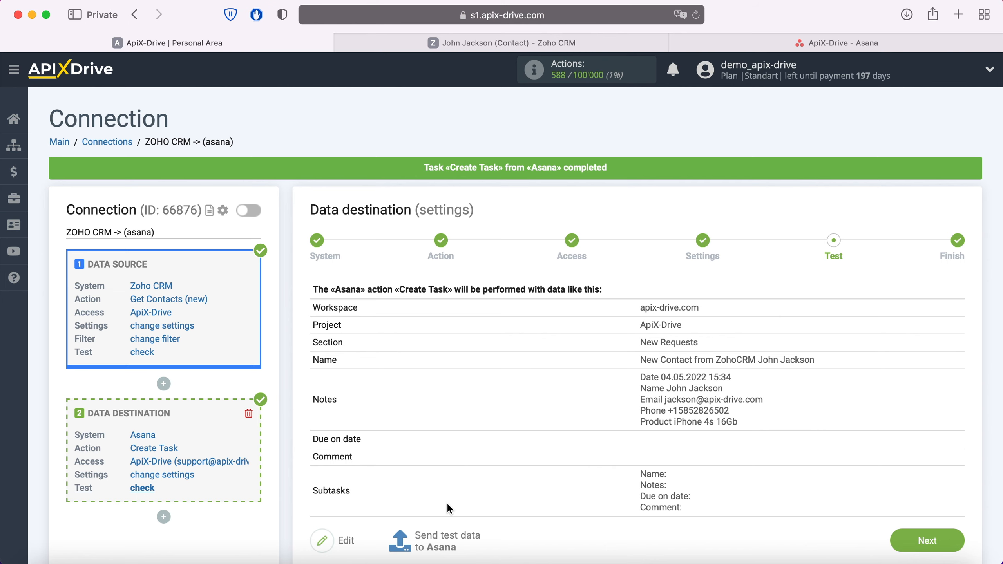
click(795, 44)
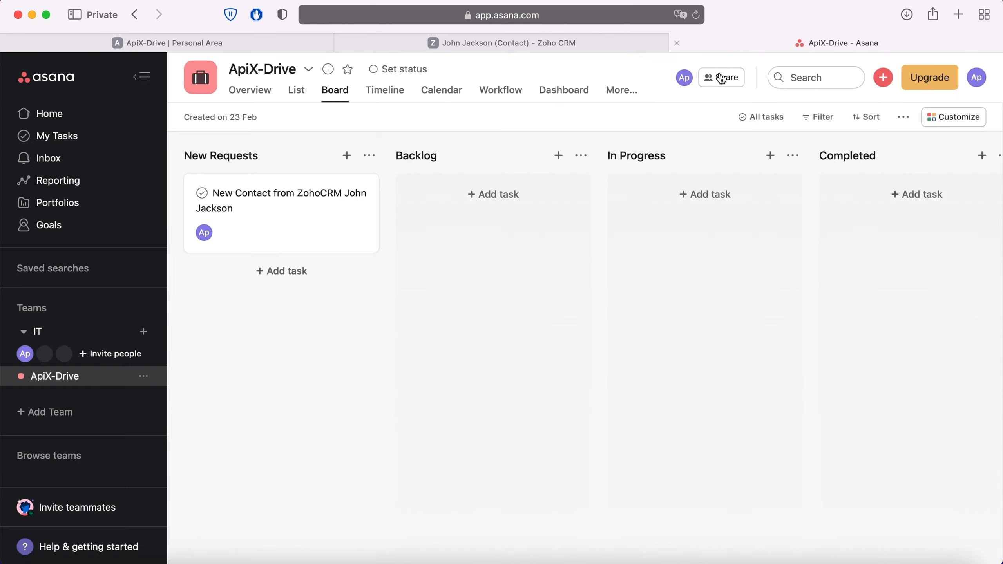
Step: Check the 'New Contact from ZohoCRM' task's contact details, then return to the ApiX-Drive test step
click(344, 198)
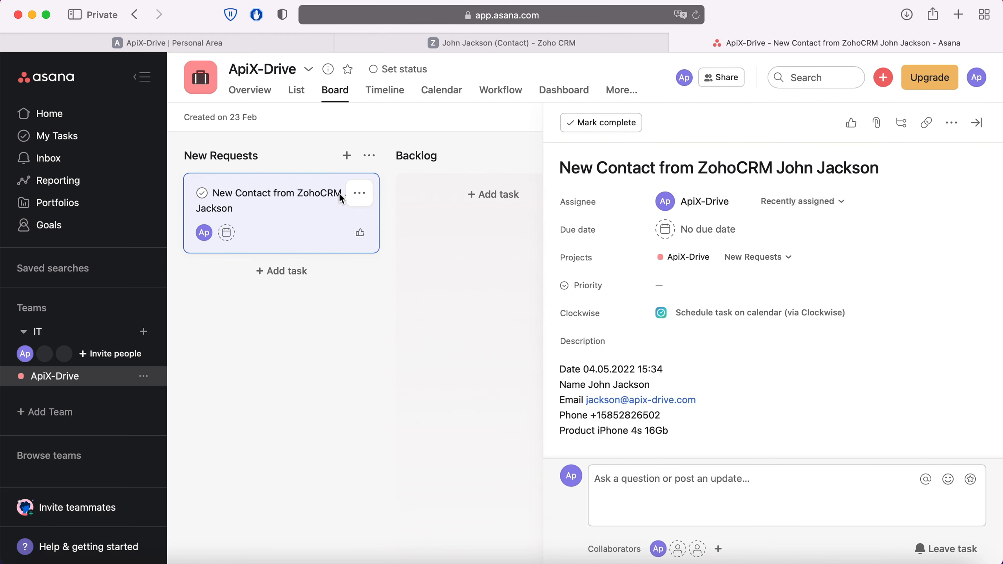
click(247, 48)
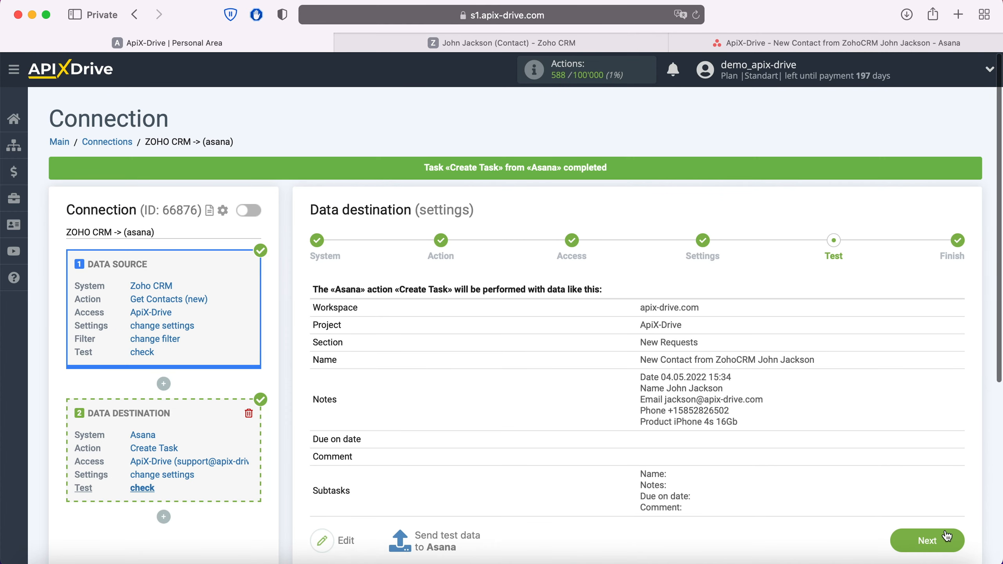
Step: Enable the ZOHO CRM -> Asana connection with auto-update every 5 minutes
click(947, 536)
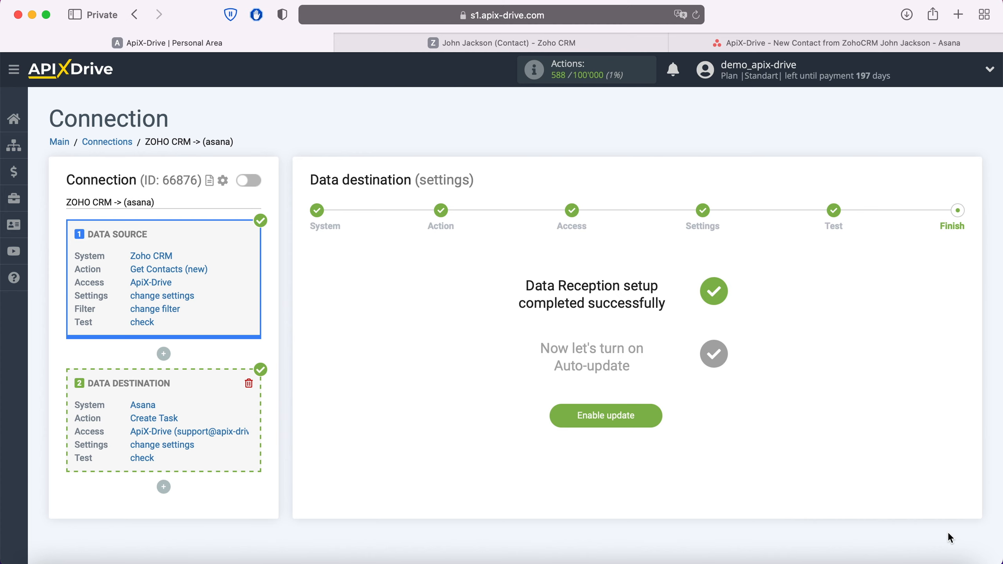
click(653, 418)
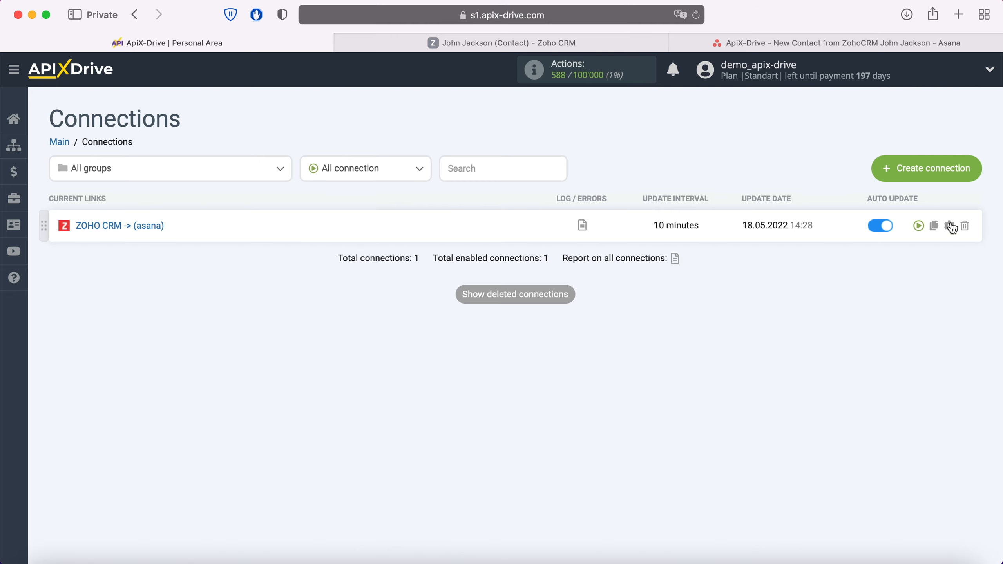
click(950, 226)
click(577, 325)
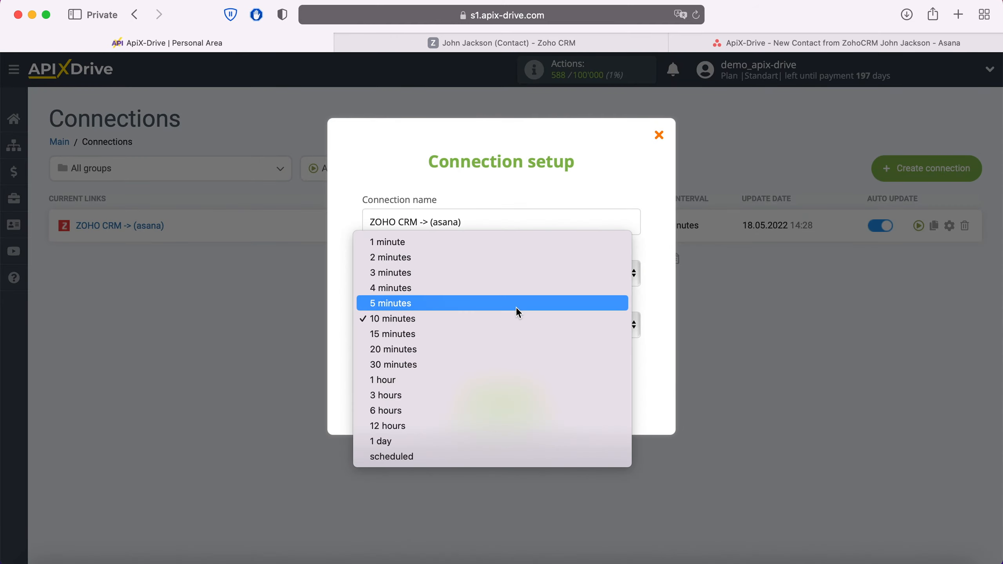
click(513, 304)
click(532, 393)
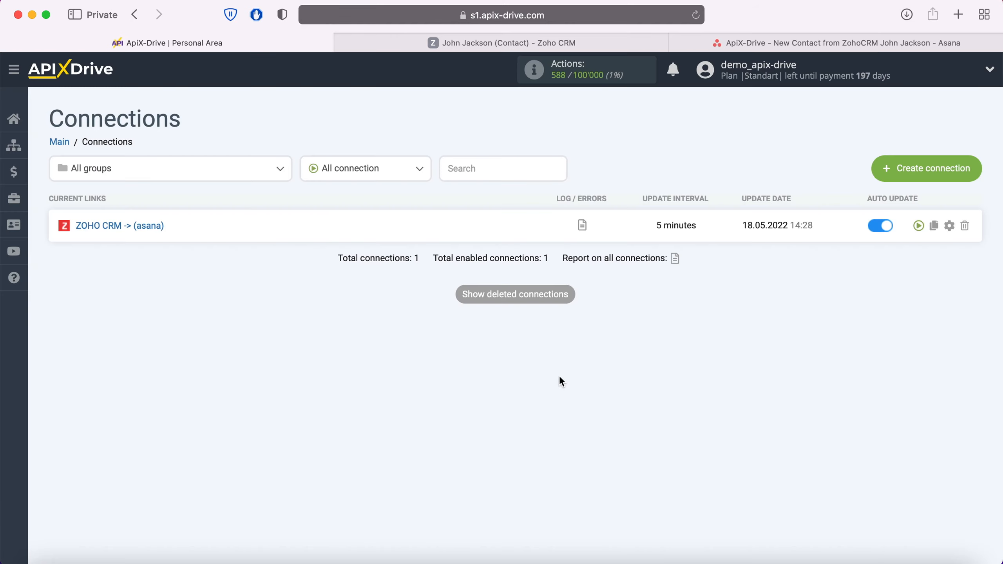